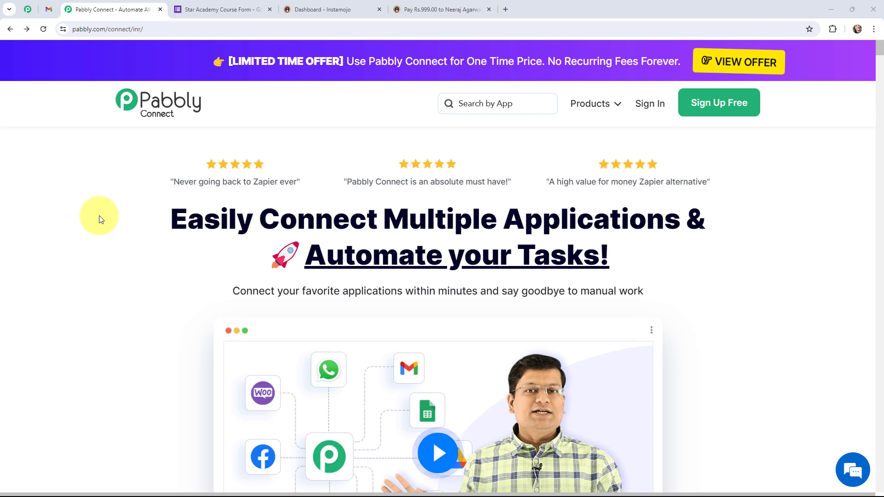
View the Instamojo ₹999 payment page, then switch to the Star Academy Course Form tab
click(399, 5)
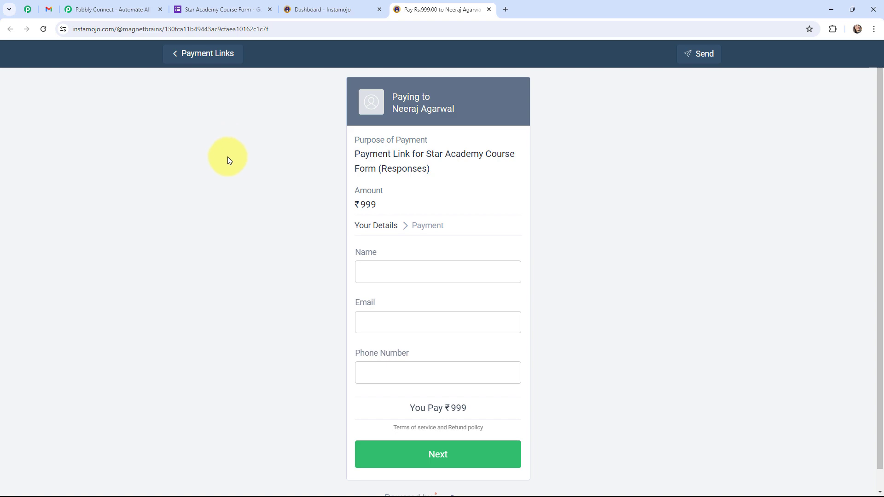
click(207, 9)
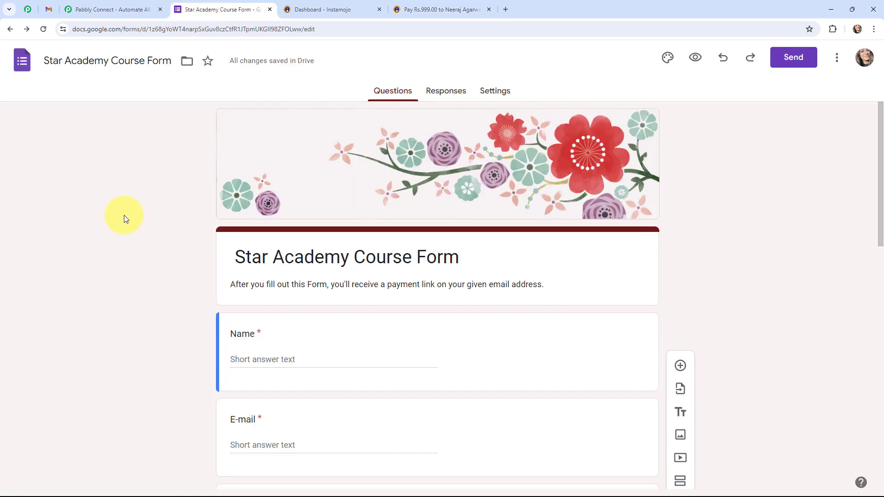
Scroll through the form questions, then view the 'Payment Link for Automation & AI Course Rs 999' email
scroll(123, 215, down, 10)
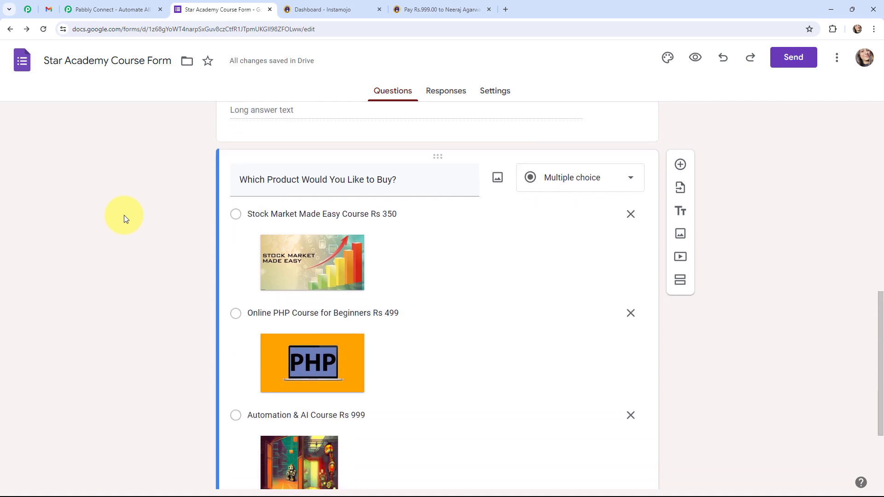
scroll(123, 214, up, 10)
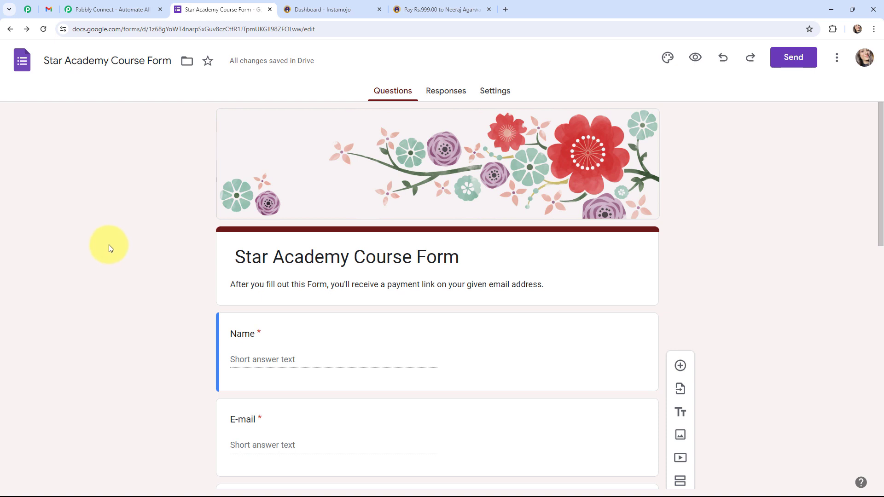
click(53, 7)
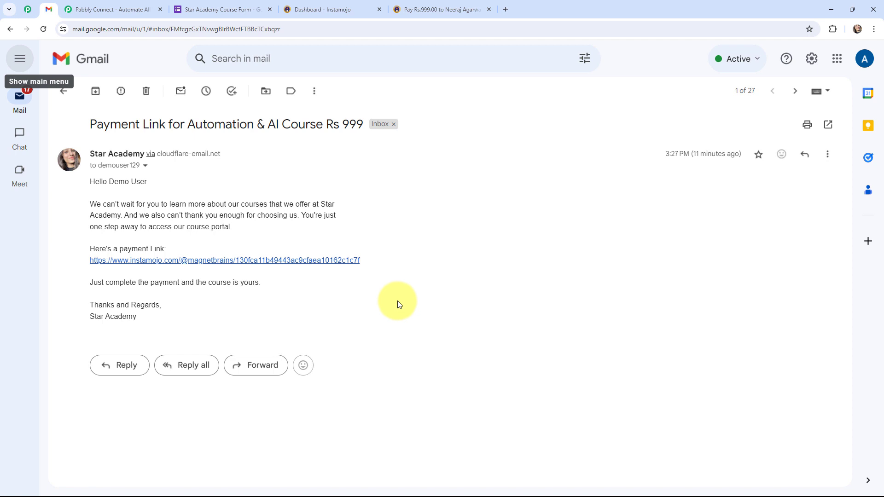
Return from the Gmail message to the Pabbly Connect homepage at pabbly.com/connect/inr/
click(92, 9)
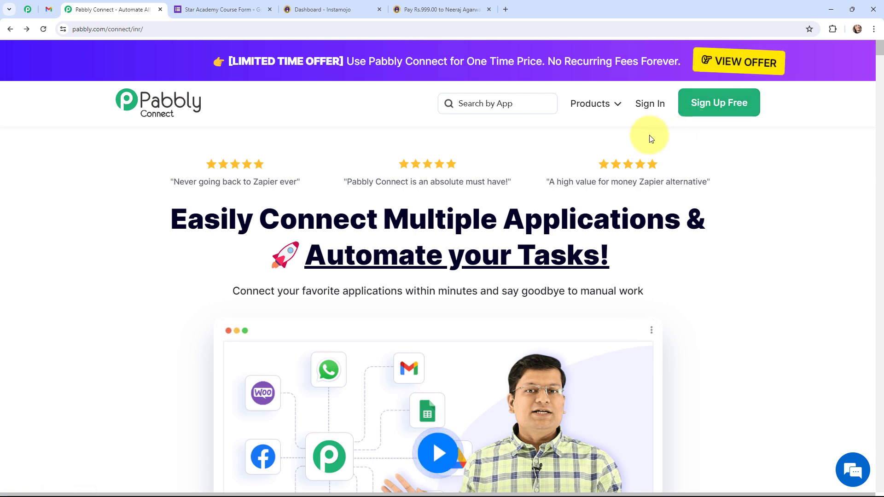
Sign in, enter the Pabbly Connect dashboard via Access Now, and begin a new workflow
click(650, 106)
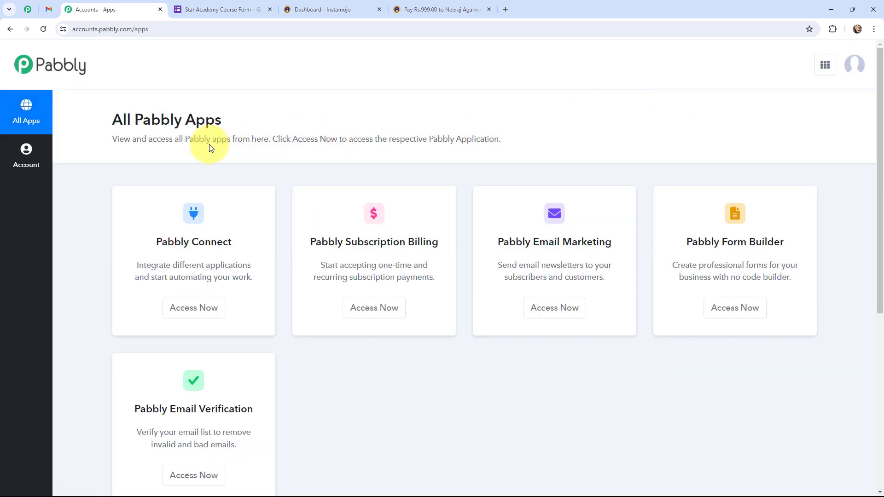
click(192, 305)
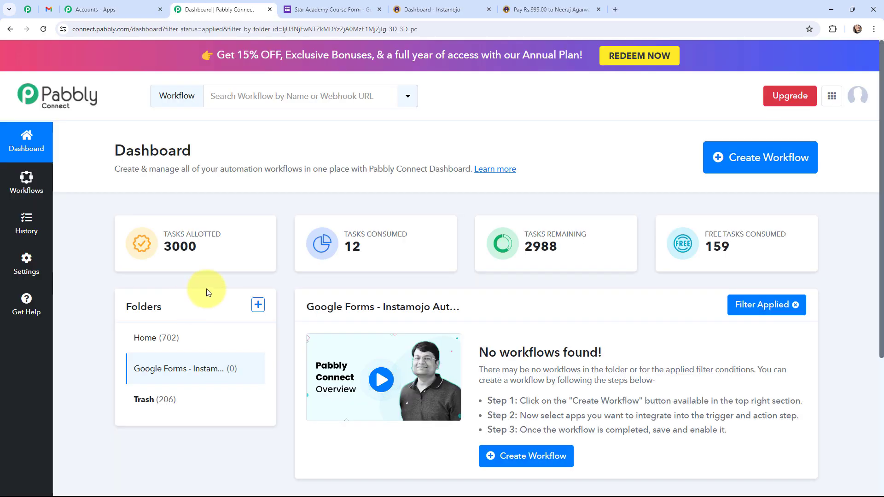
click(754, 160)
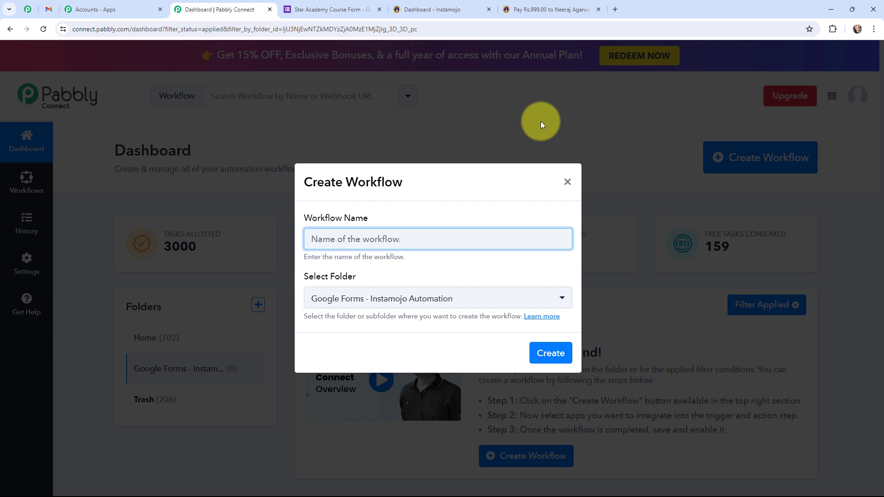
Paste 'Collect Payments From Google Forms' as the workflow name and create it in Google Forms - Instamojo Automation
text(Collect Payments From Google Forms)
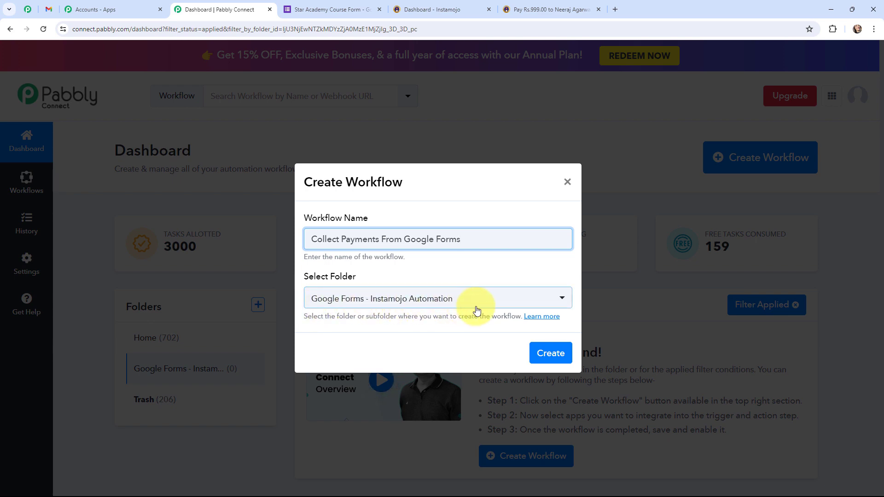
click(547, 355)
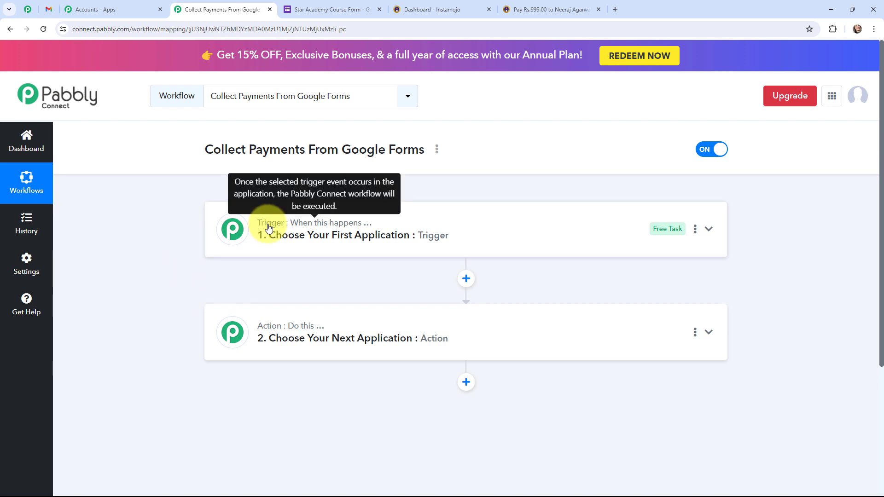
mouse_move(308, 330)
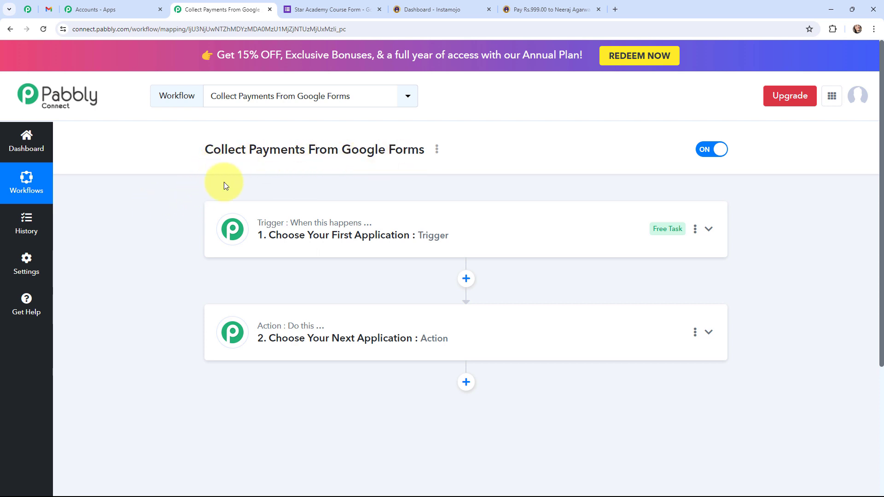
click(548, 10)
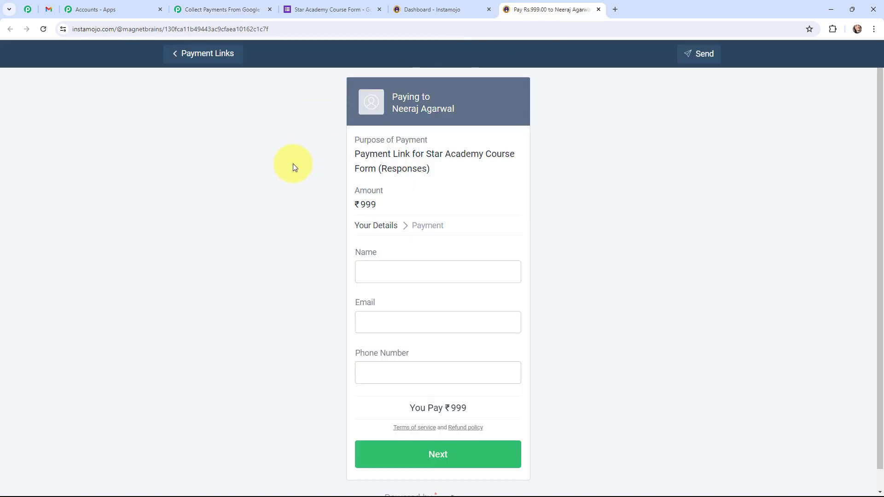
click(338, 7)
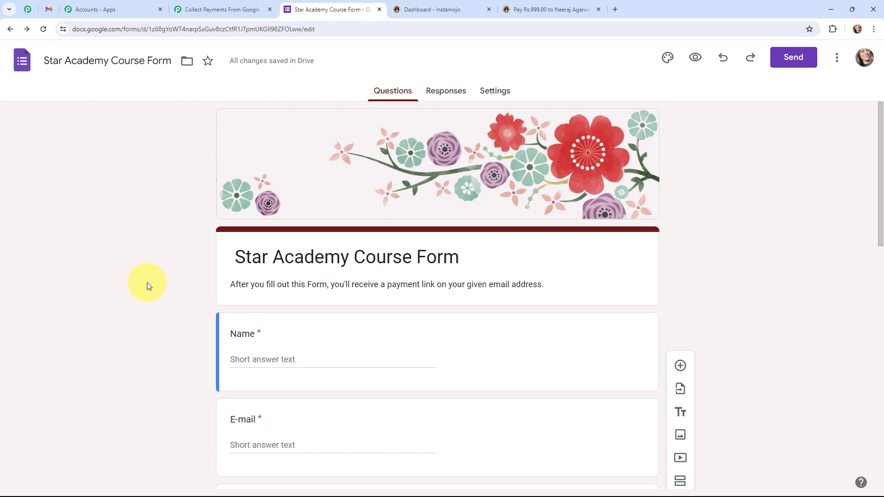
click(46, 9)
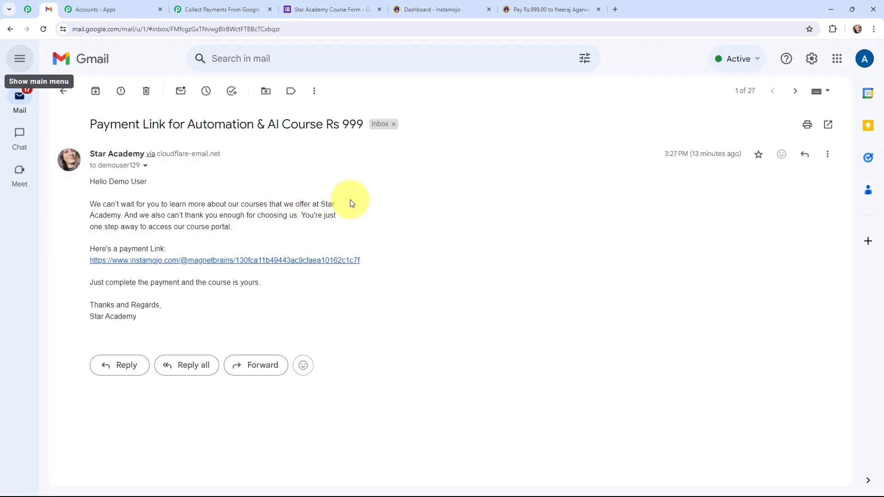
click(216, 10)
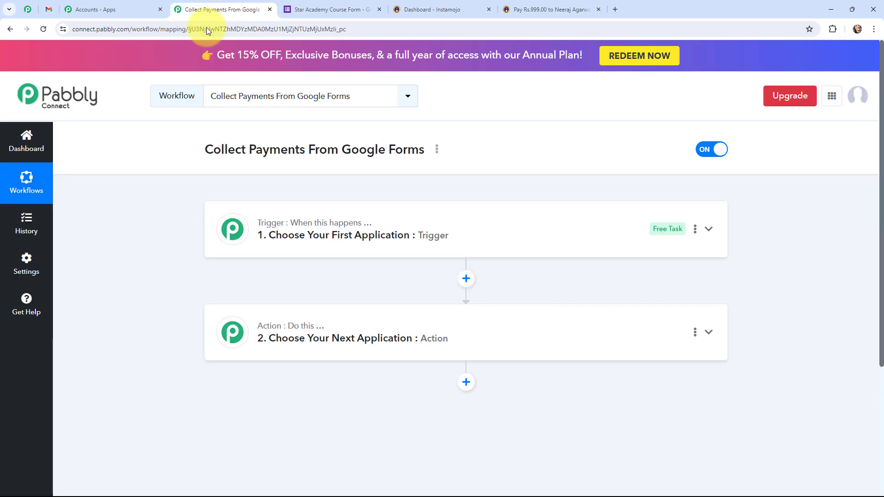
Set the trigger app to Google Forms with the New Response Received event
click(220, 225)
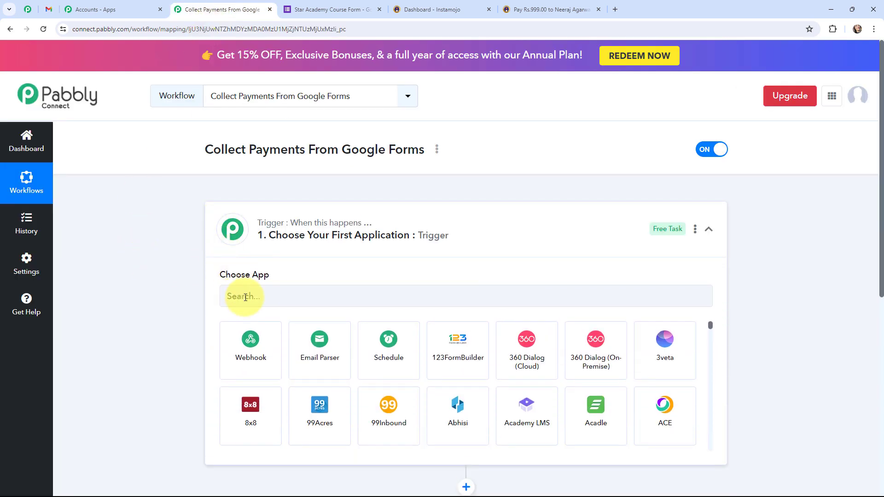
click(246, 297)
text(google forms)
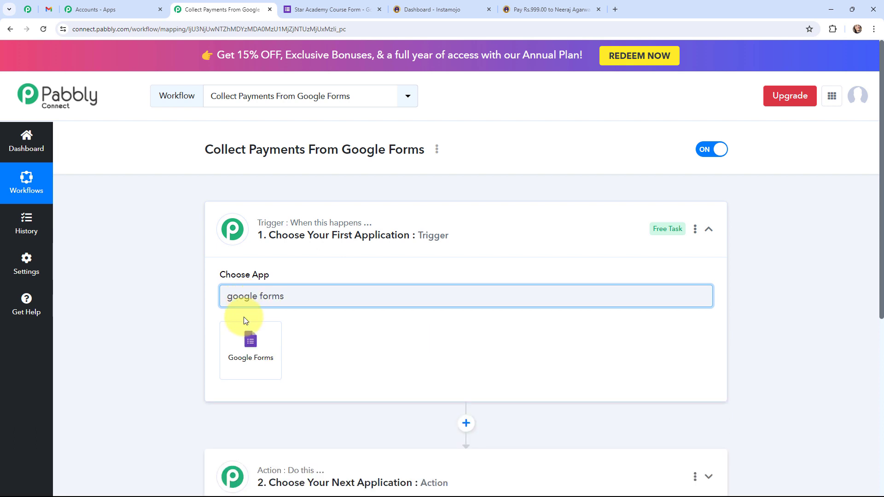
click(245, 346)
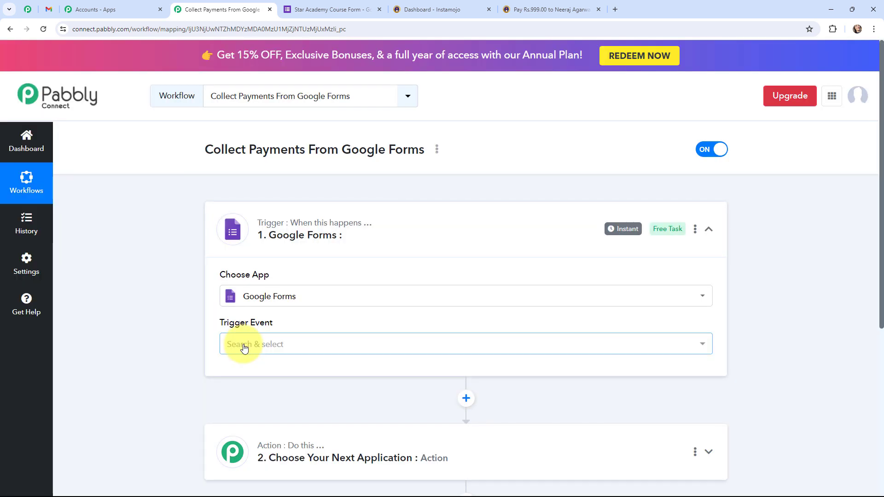
click(238, 345)
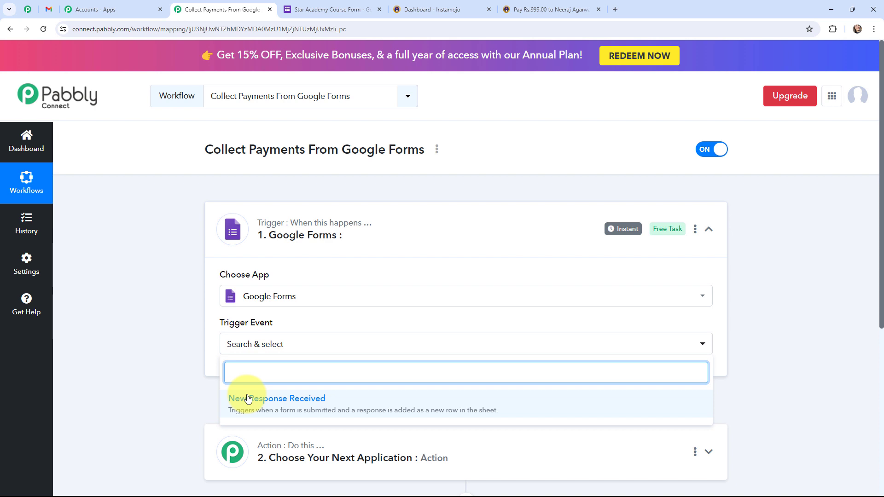
click(248, 398)
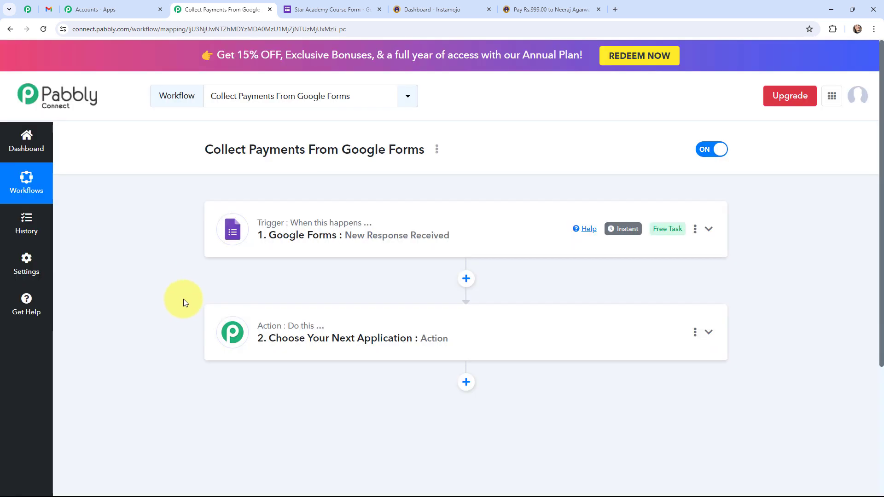
Set the action step to Instamojo V1 with the Create Payment Link event
click(215, 322)
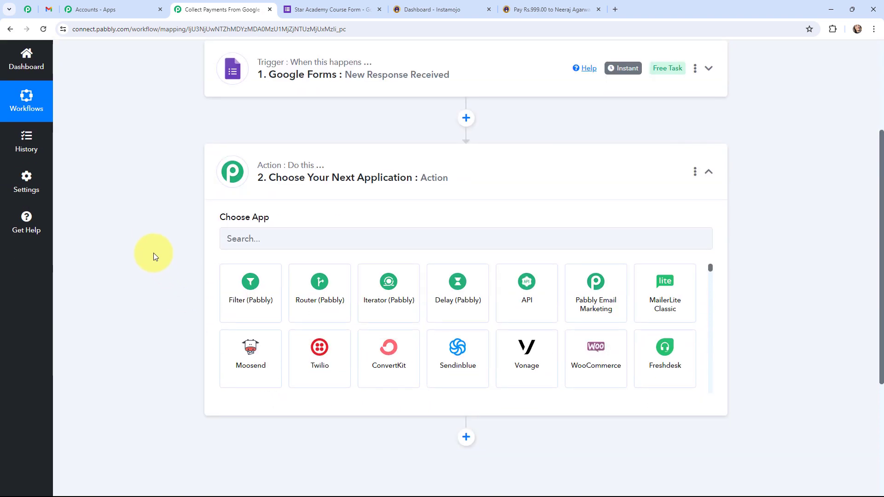
click(280, 284)
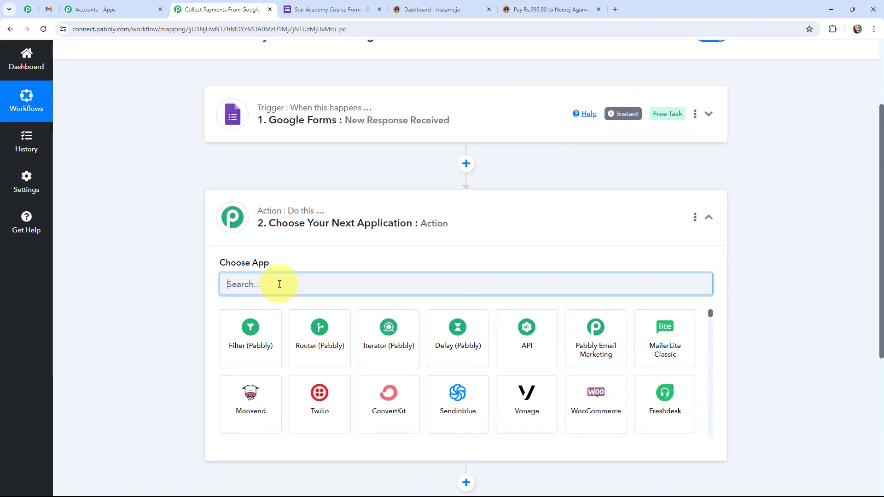
text(instamojo)
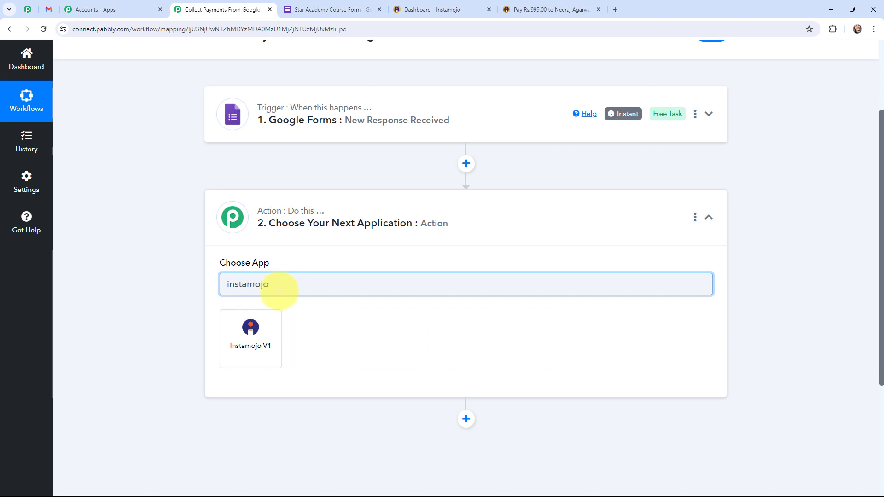
click(252, 329)
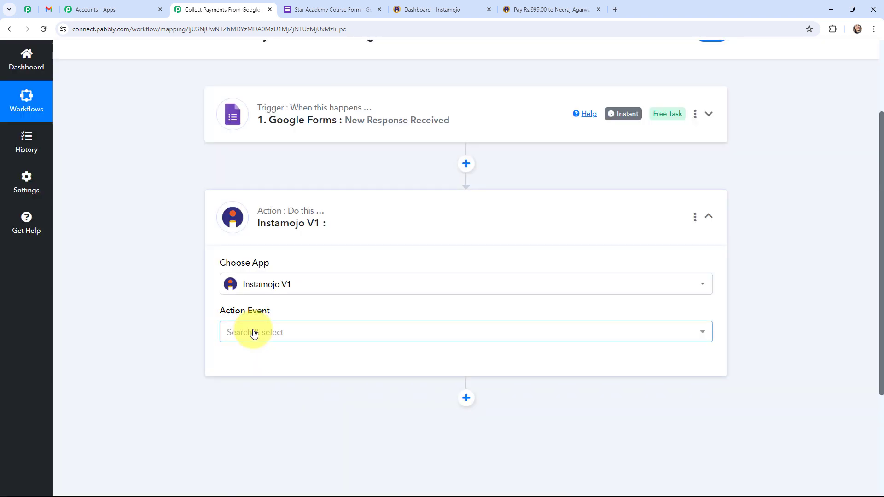
click(253, 330)
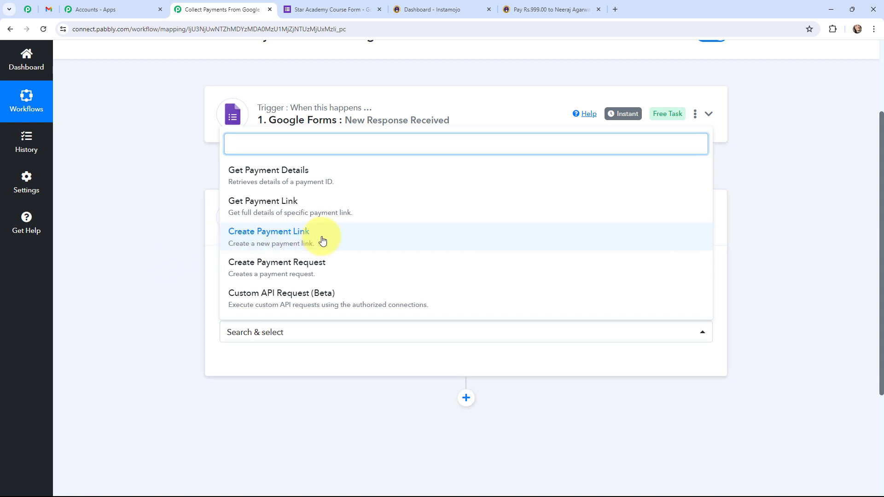
click(322, 241)
click(229, 212)
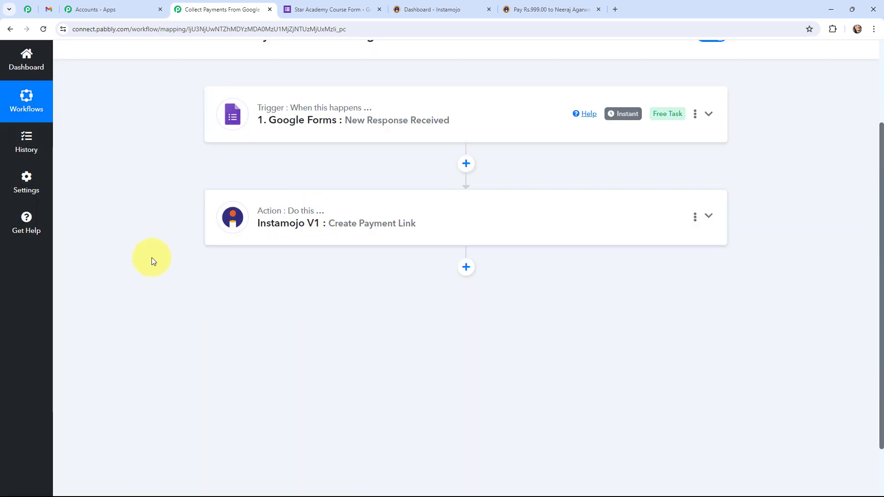
Add a Gmail step after Instamojo using the Send Email action event
click(467, 268)
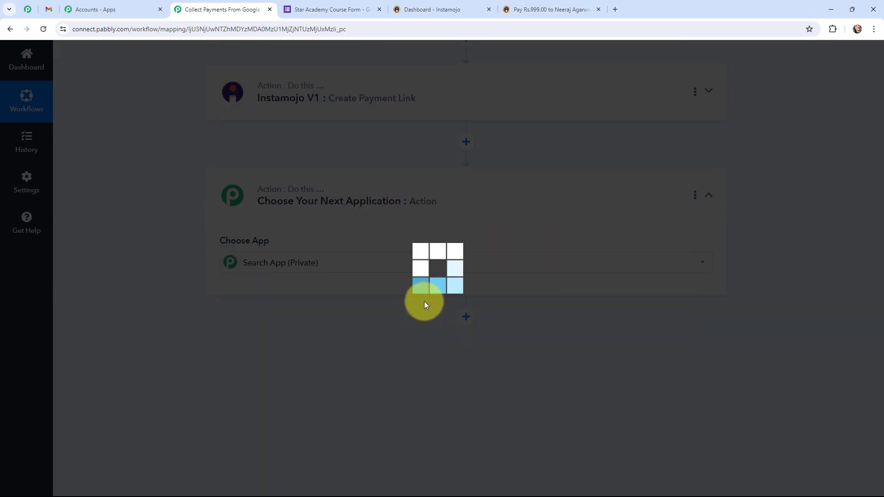
text(gmail)
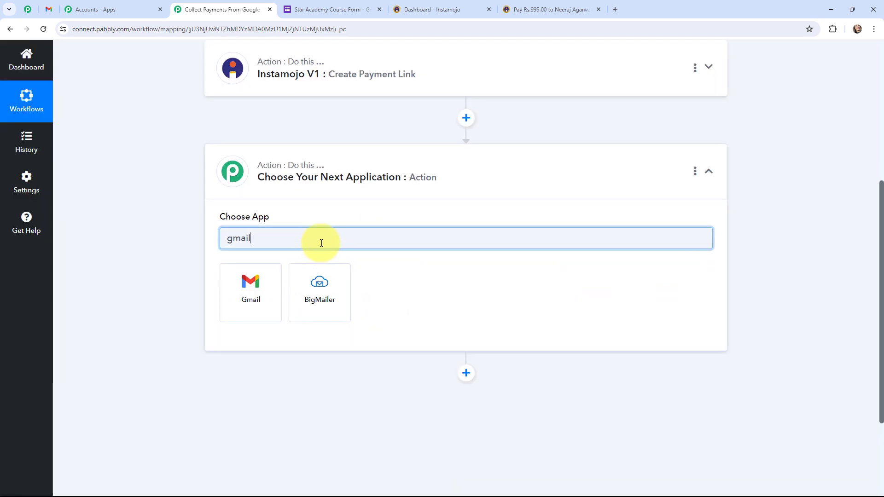
click(248, 278)
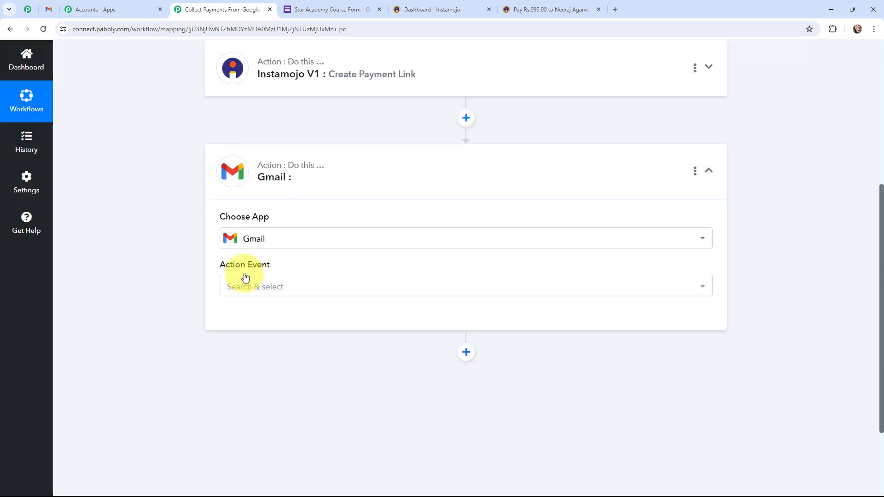
click(247, 286)
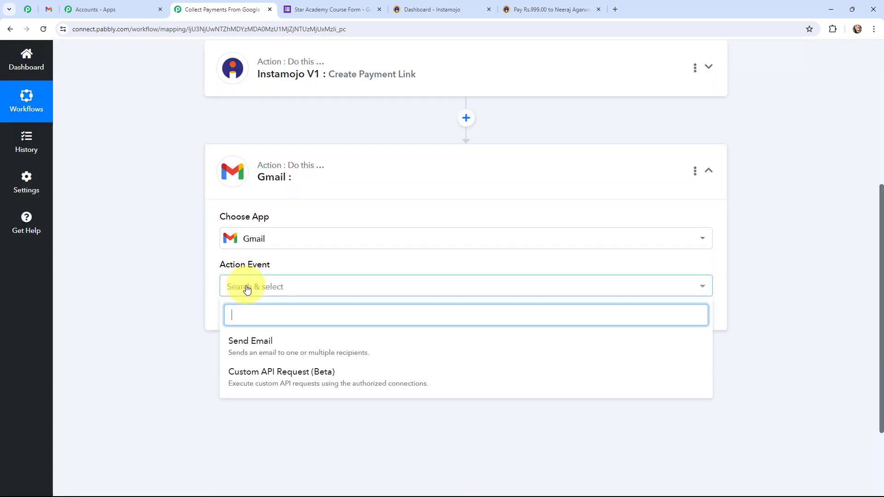
click(249, 341)
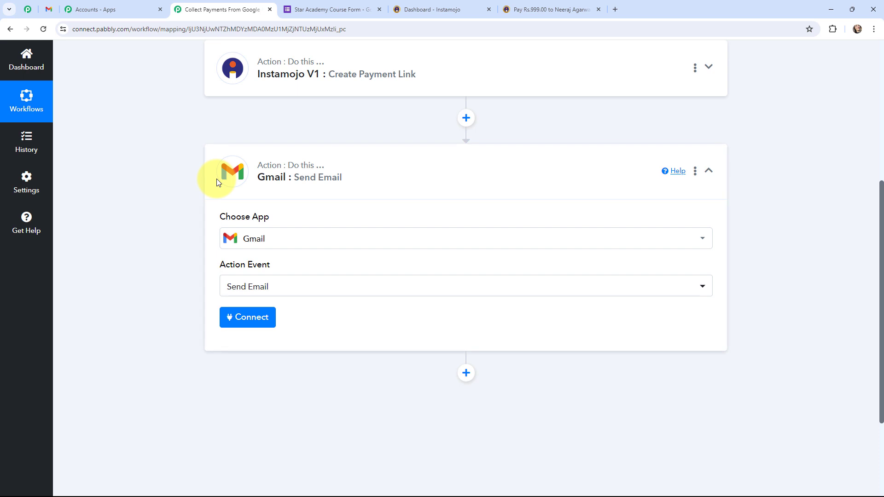
click(217, 179)
Expand the Google Forms trigger settings and switch to the Star Academy Course Form
scroll(155, 266, up, 5)
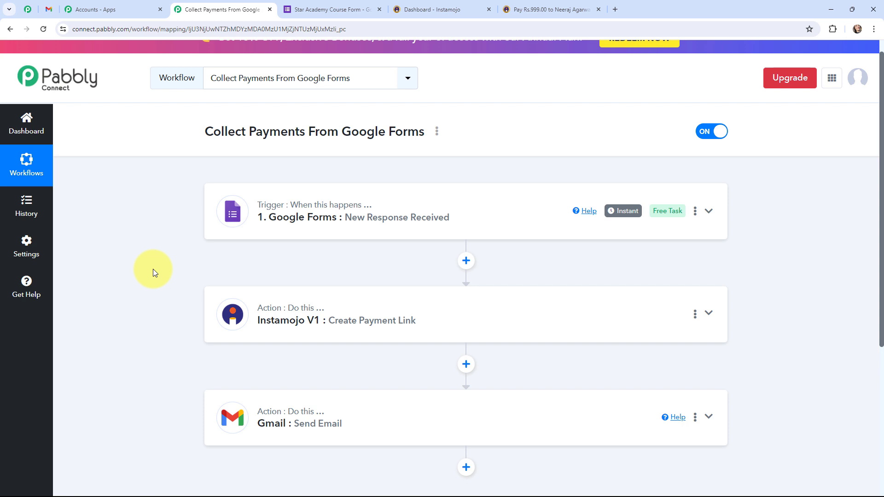
click(221, 209)
scroll(150, 232, down, 3)
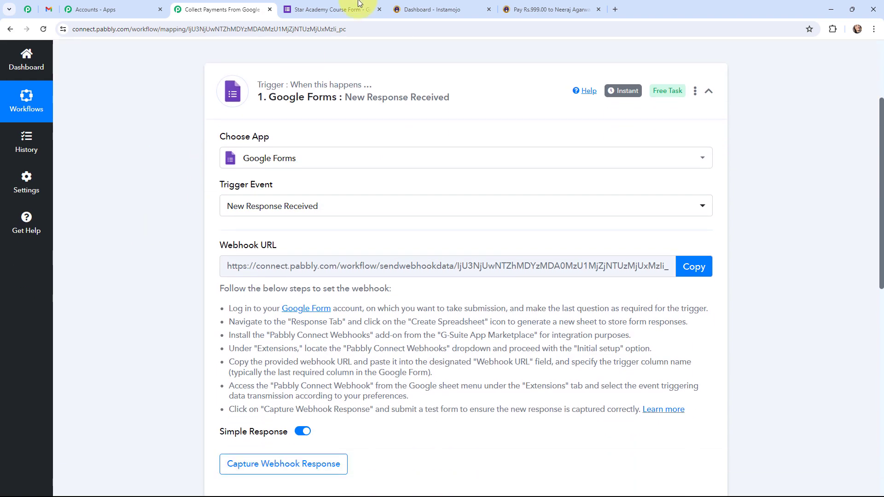
click(341, 8)
scroll(170, 216, down, 2)
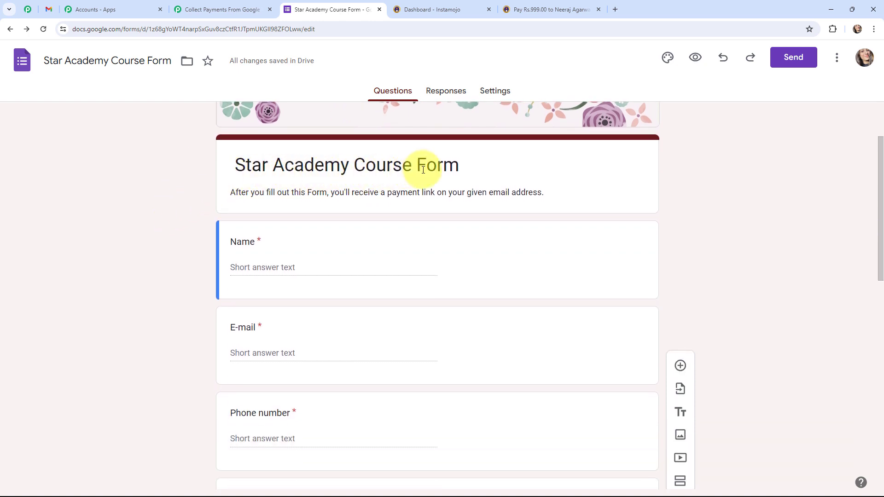
From the Responses tab, link responses to a new Star Academy Course Form (Responses) spreadsheet
scroll(174, 228, down, 8)
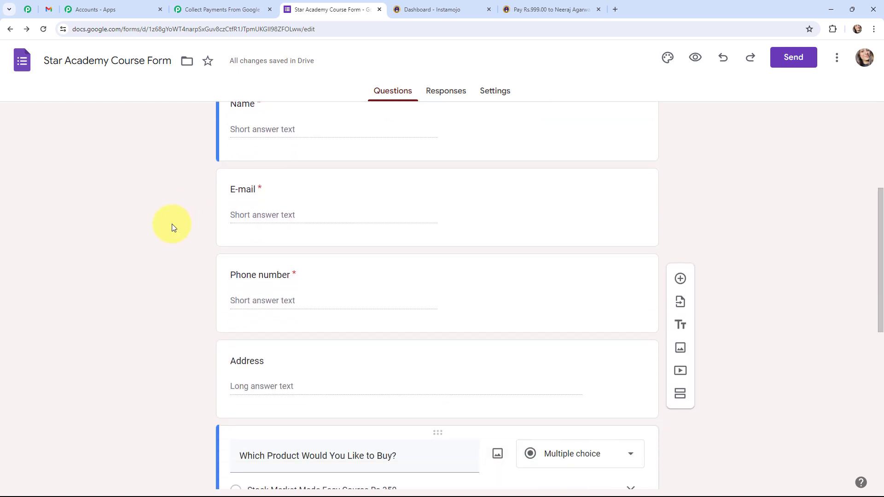
scroll(172, 224, down, 2)
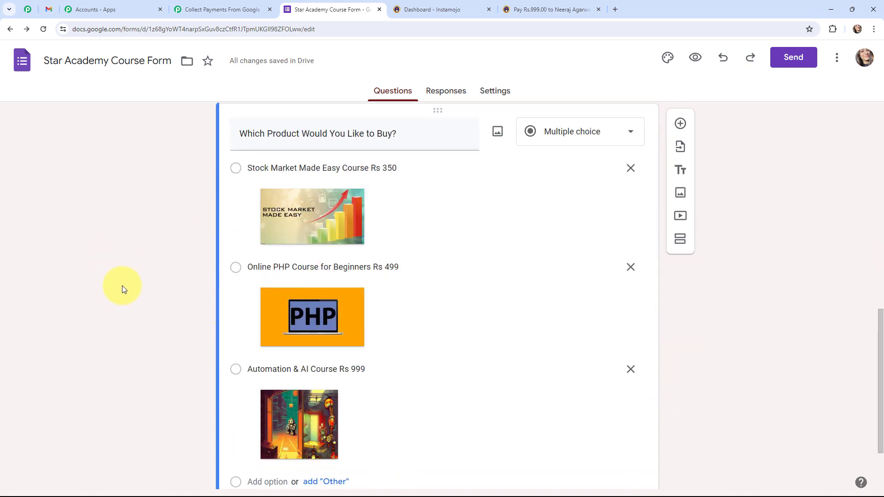
scroll(122, 287, up, 10)
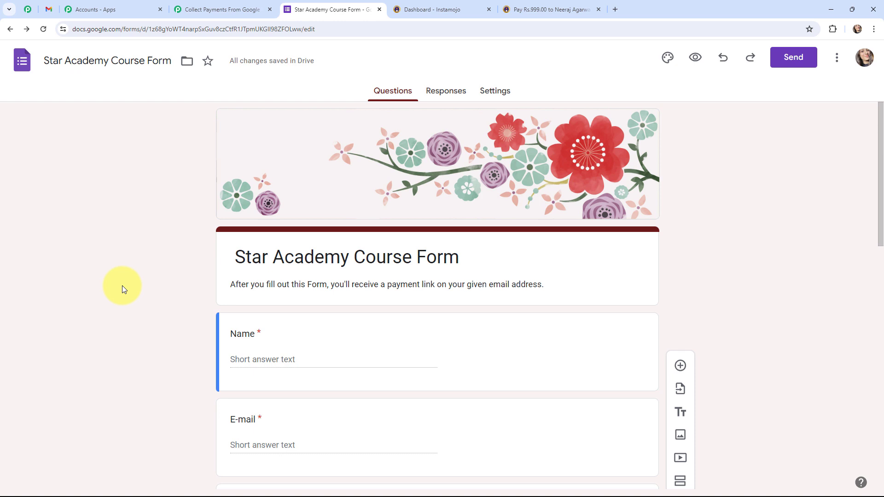
click(451, 96)
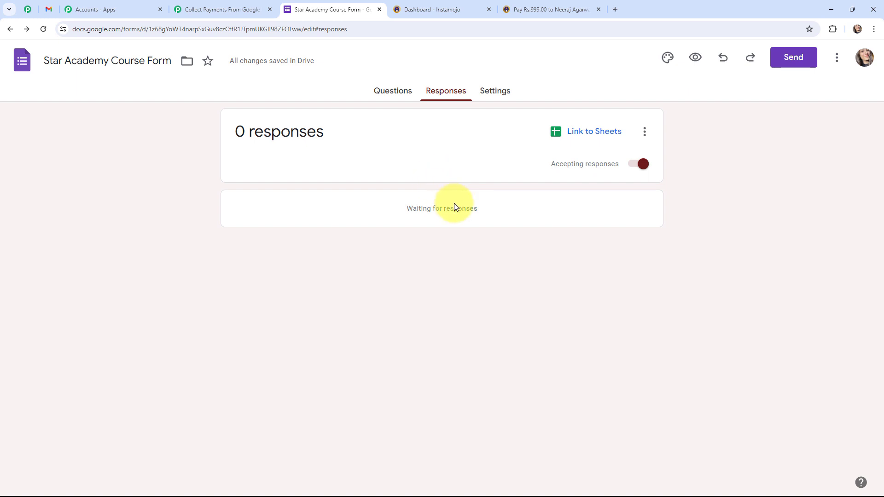
click(582, 132)
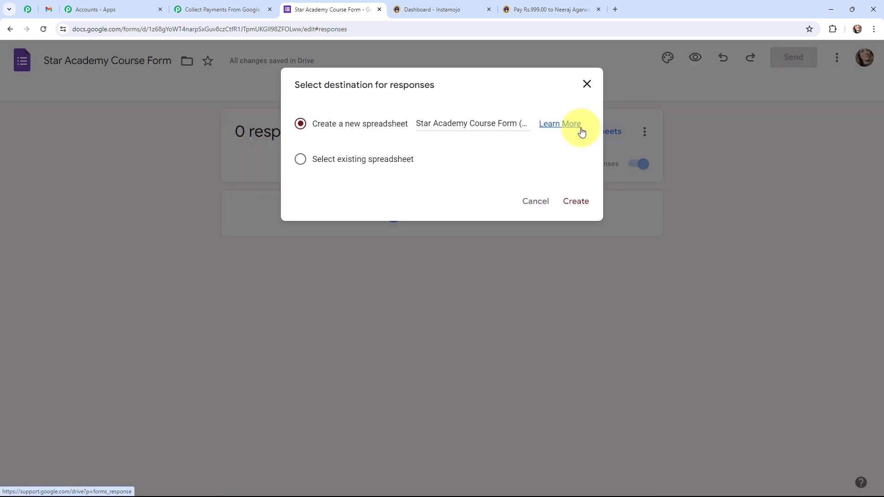
click(575, 207)
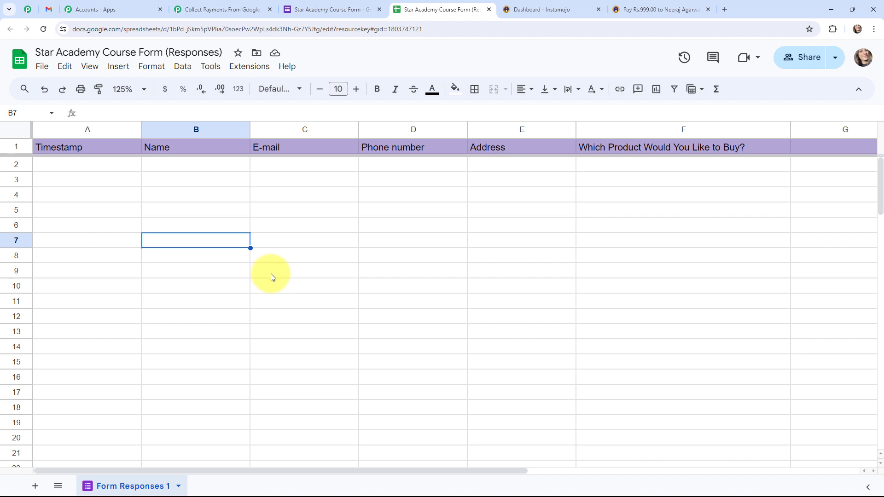
Copy the Pabbly trigger's webhook URL and return to the responses spreadsheet
click(226, 10)
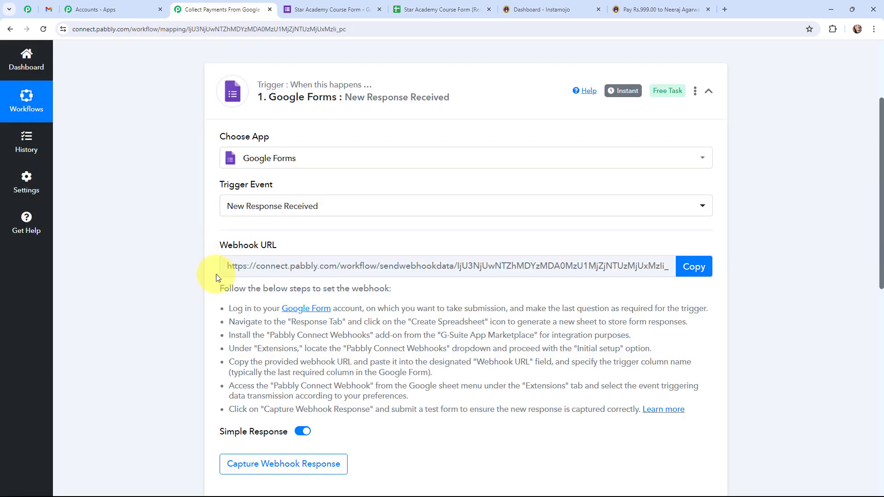
click(695, 266)
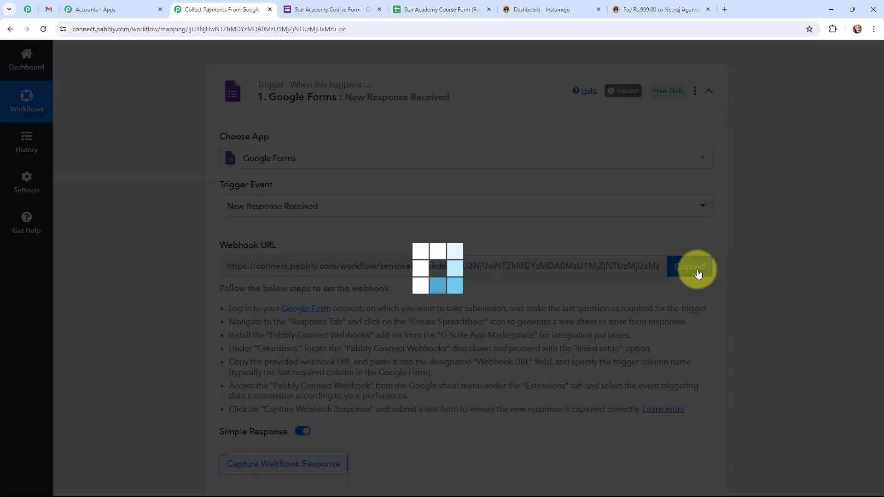
click(437, 9)
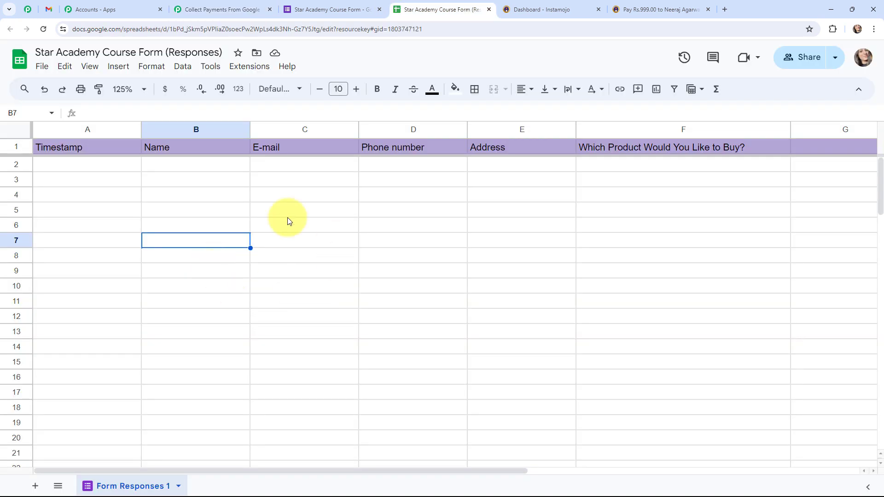
Search Pabbly Connect Webhooks via Extensions > Add-ons > Get add-ons, confirm installed, then close Marketplace
click(256, 74)
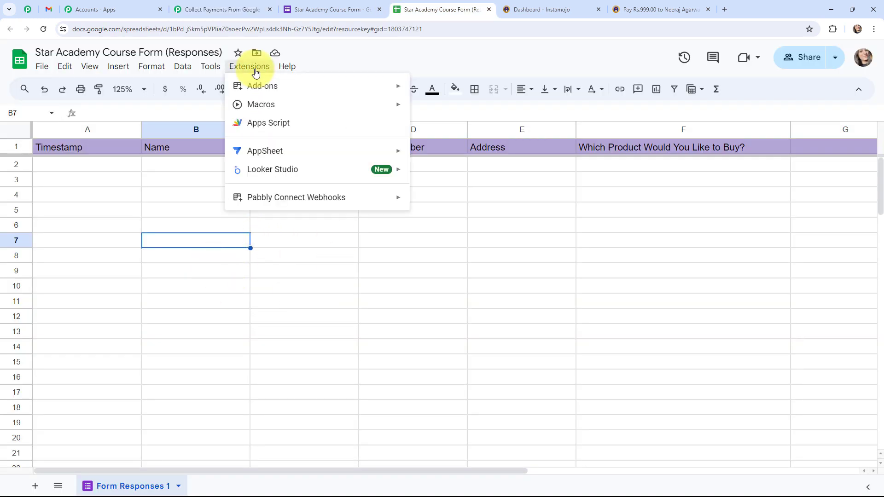
mouse_move(282, 197)
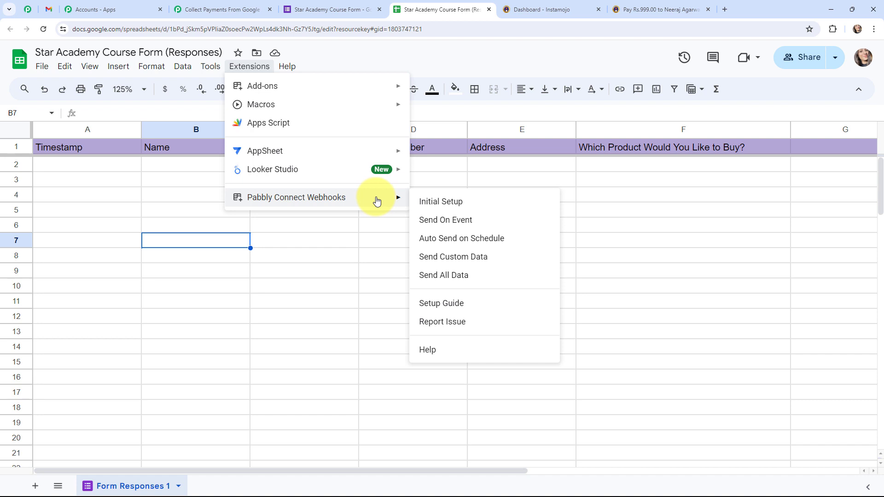
mouse_move(389, 87)
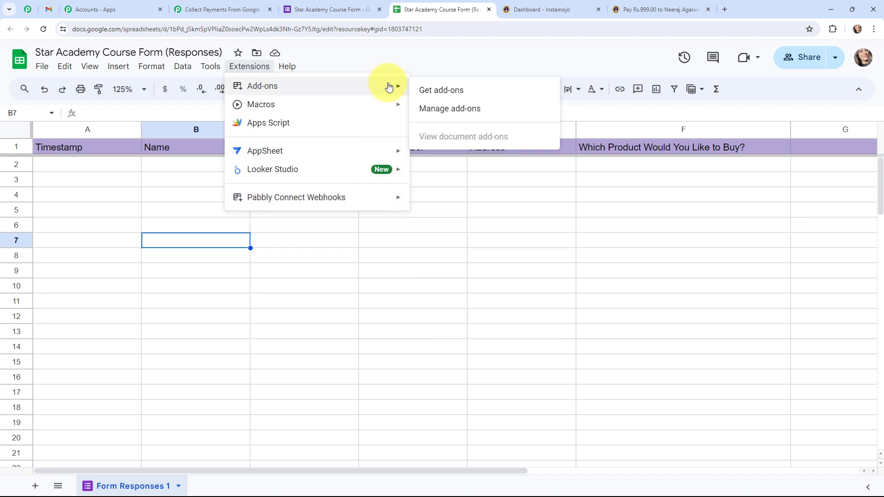
click(453, 89)
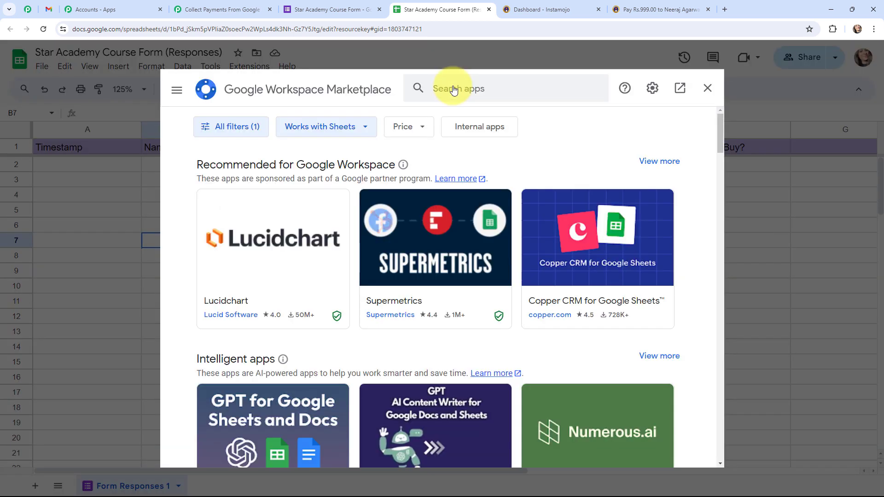
click(454, 89)
text(pabb)
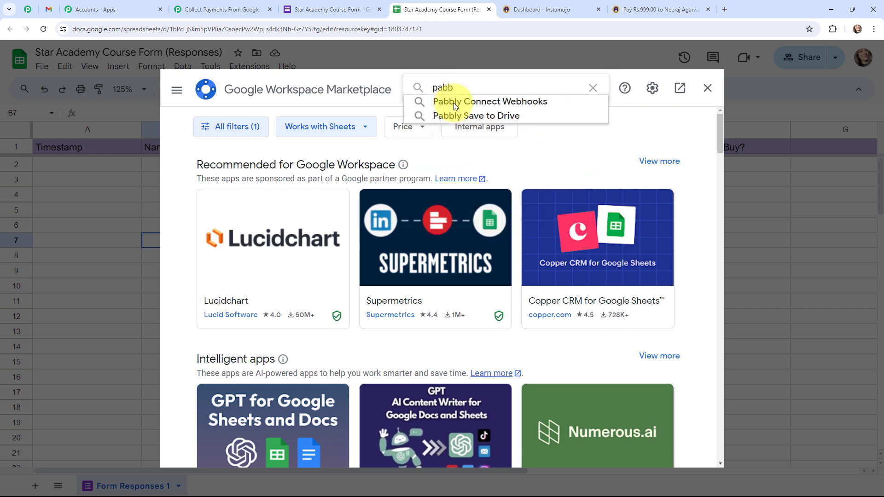
click(454, 103)
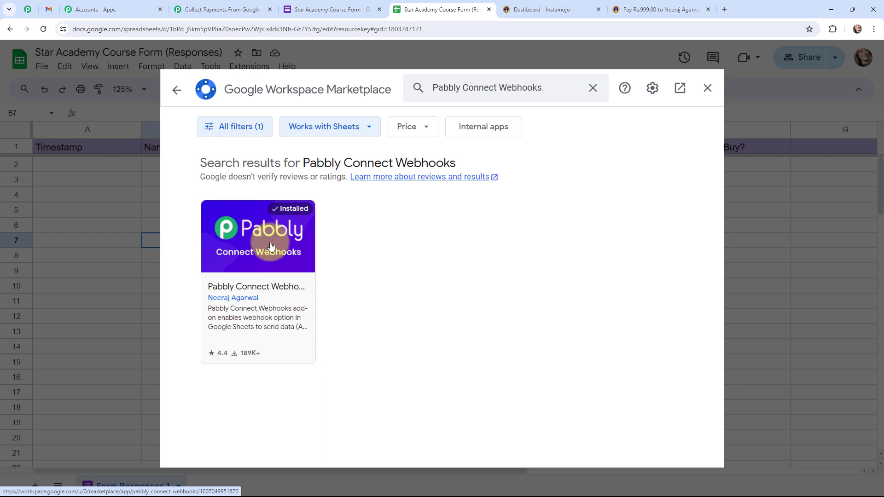
click(706, 88)
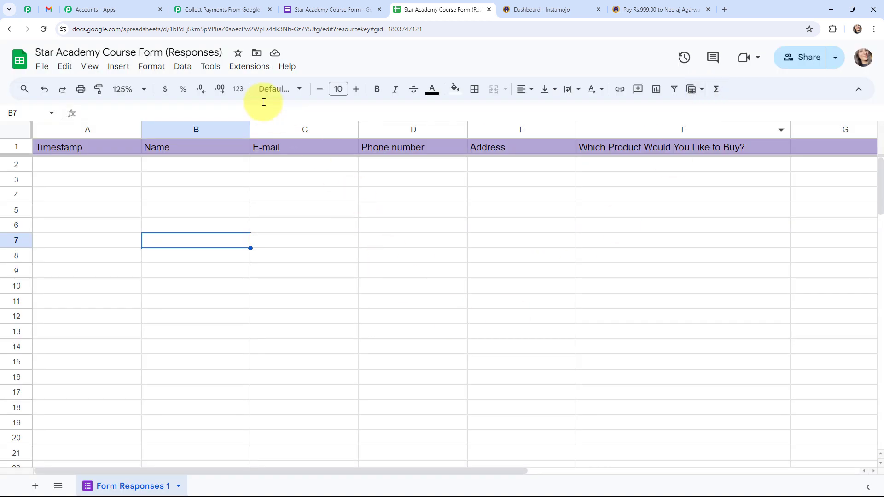
Start the Pabbly Connect Webhooks initial setup and paste the copied Pabbly webhook URL
click(244, 66)
mouse_move(404, 204)
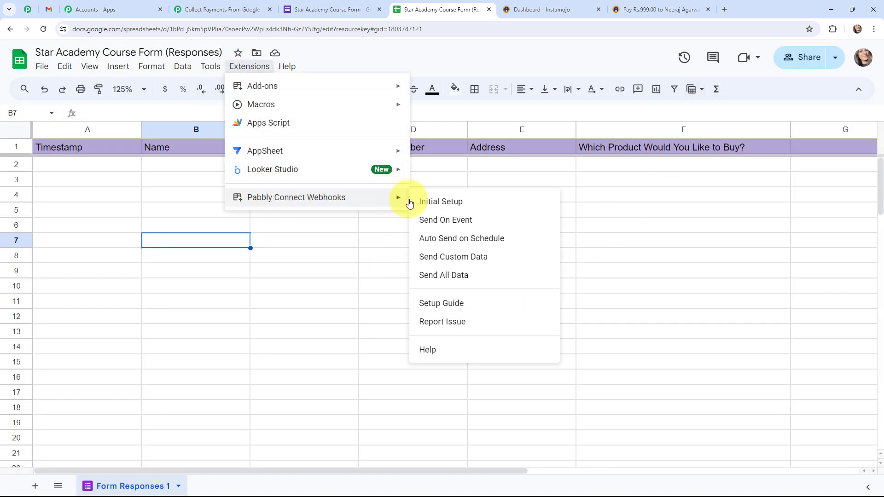
click(481, 203)
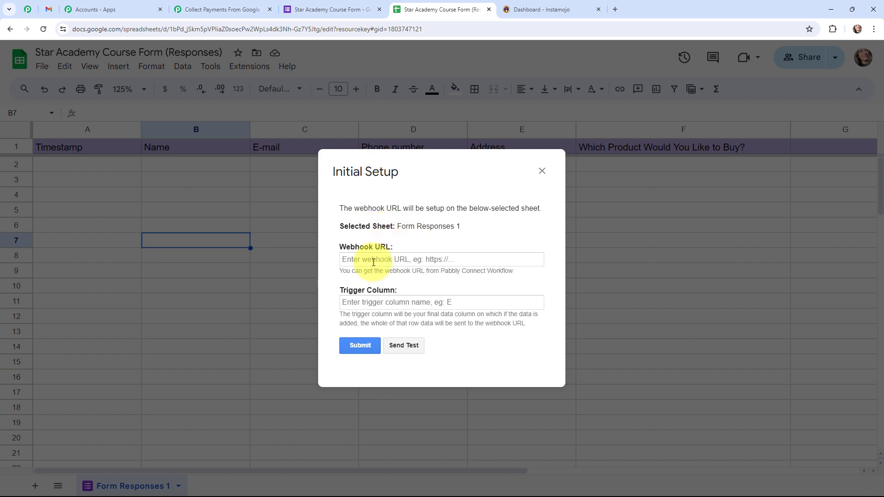
click(217, 9)
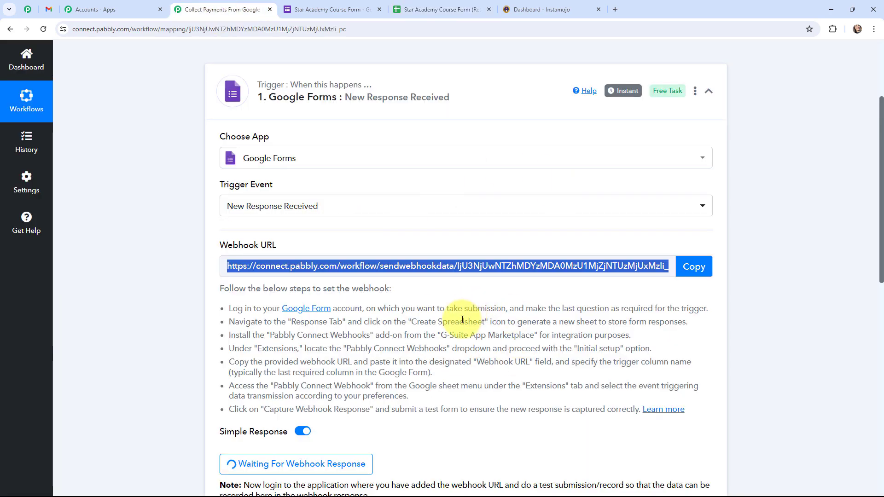
click(433, 9)
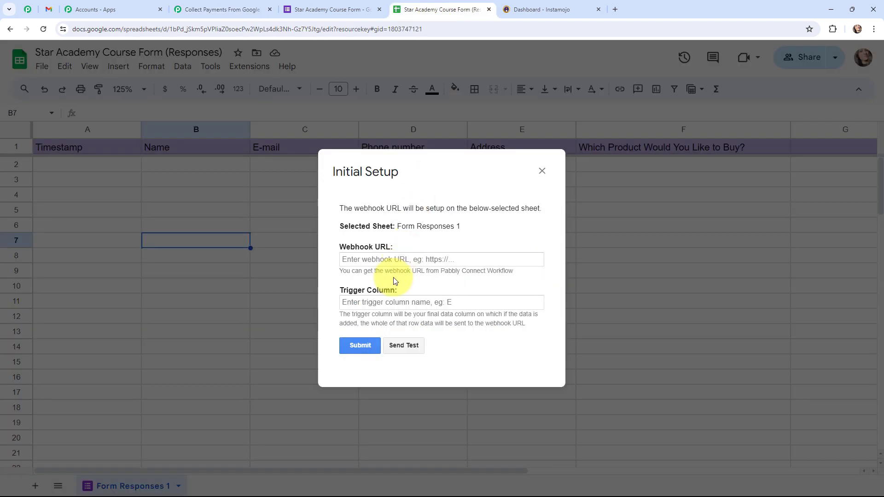
click(390, 260)
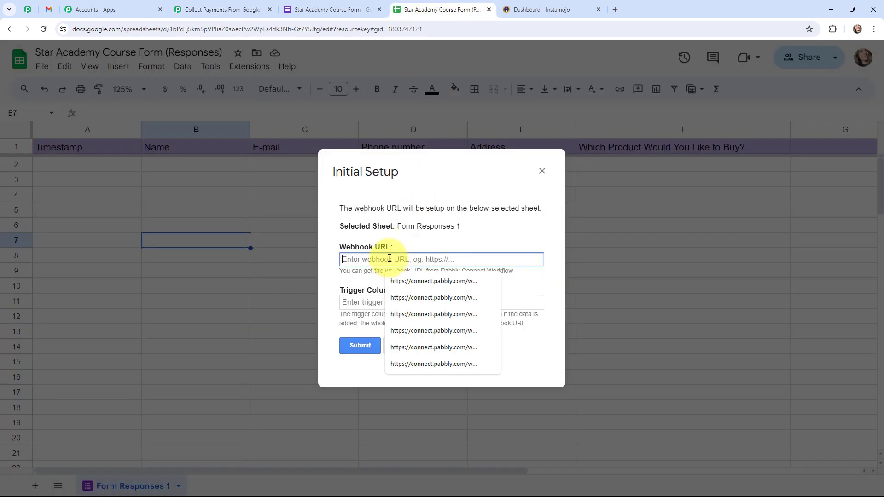
key(ctrl+v)
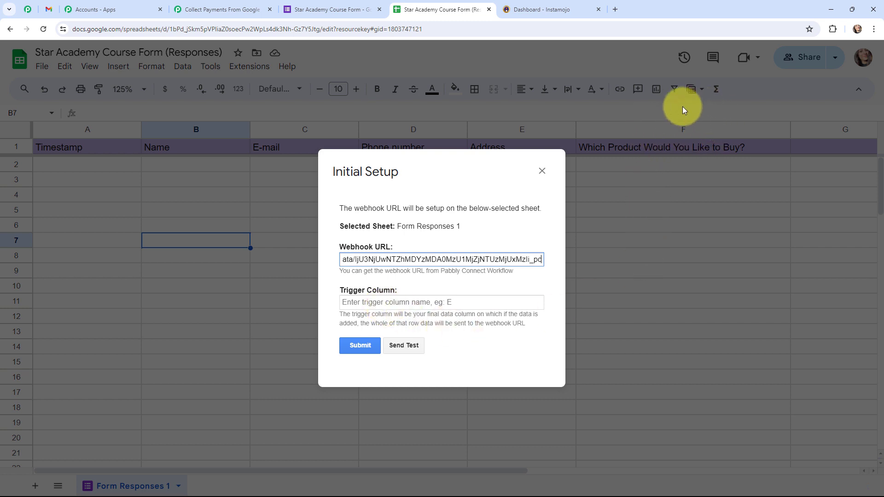
Set the trigger column to F, submit the setup, and close the dialog
click(370, 302)
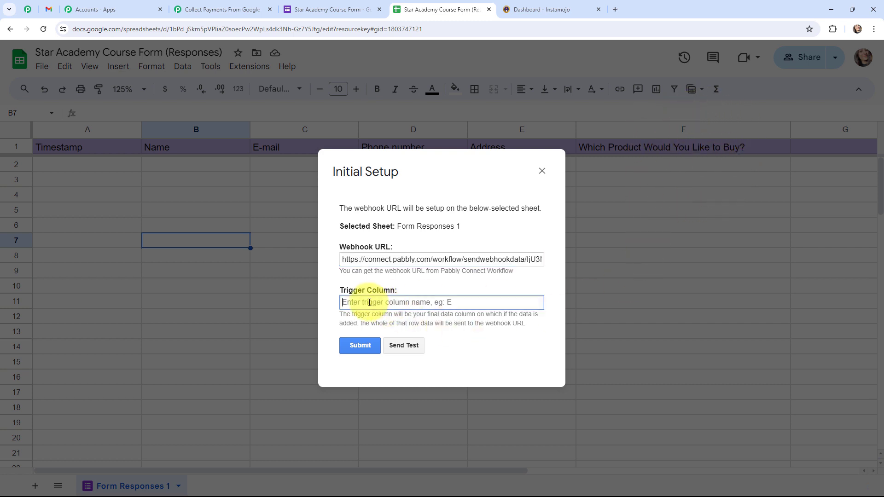
text(F)
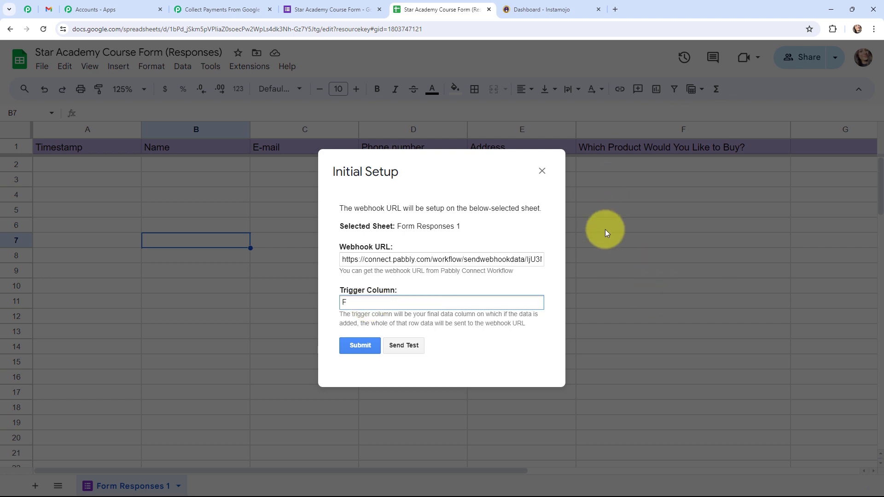
click(359, 348)
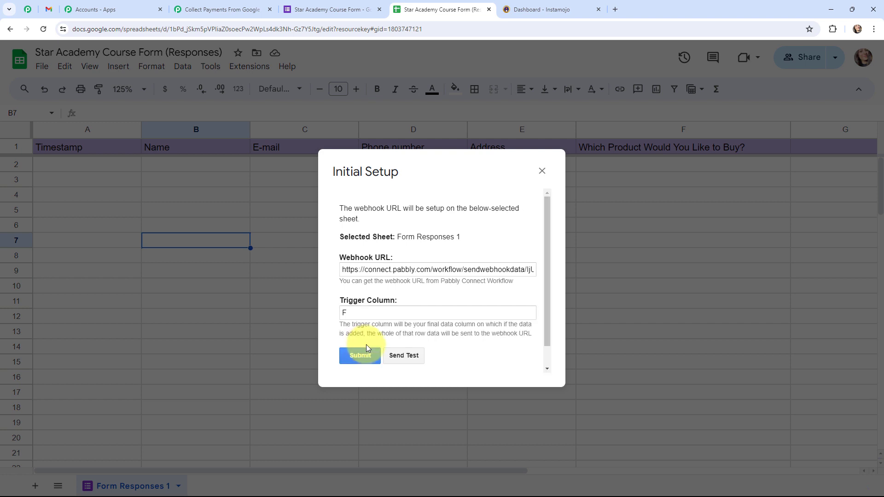
scroll(455, 306, down, 1)
drag(456, 355, 340, 361)
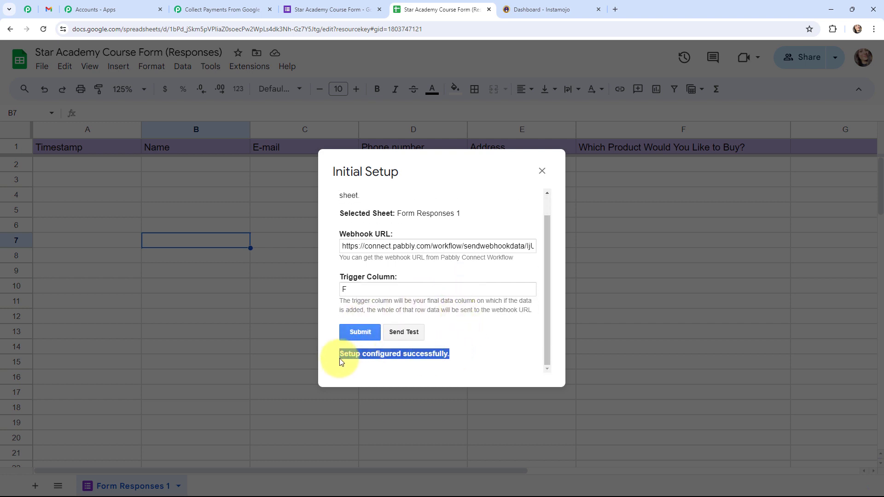
click(541, 170)
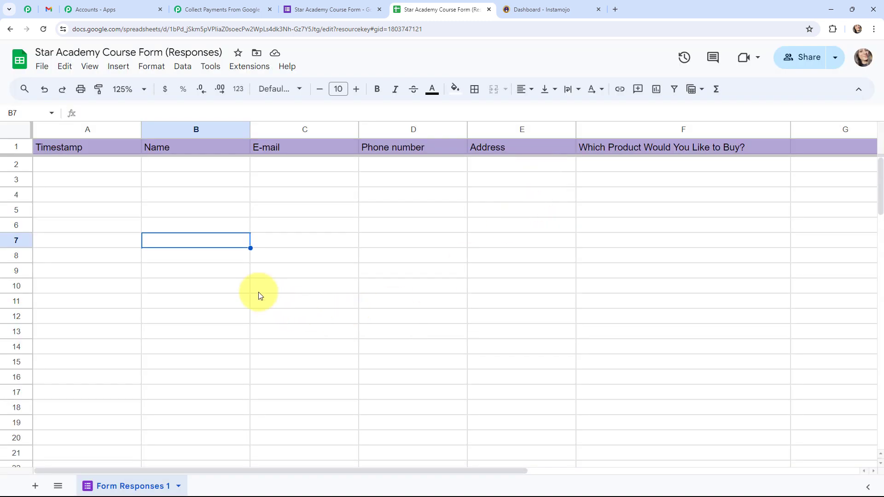
Enable Send On Event in Pabbly Connect Webhooks, then return to the waiting Pabbly workflow
click(242, 66)
mouse_move(290, 197)
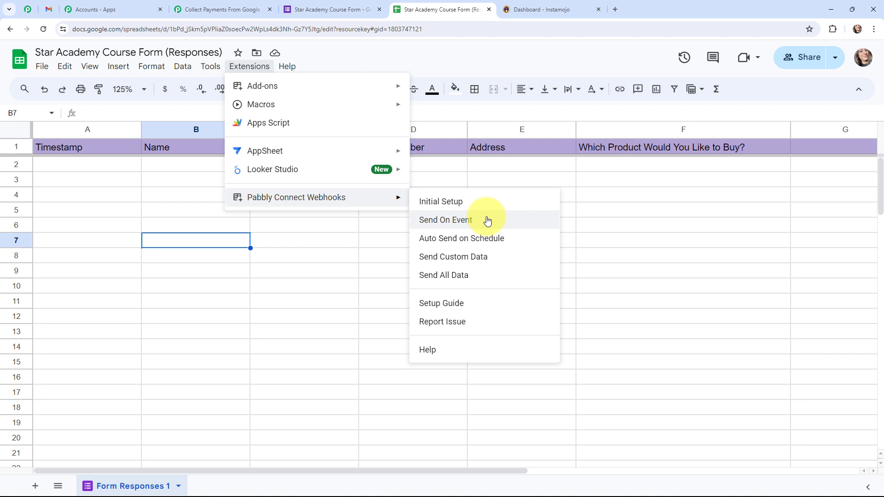
click(488, 221)
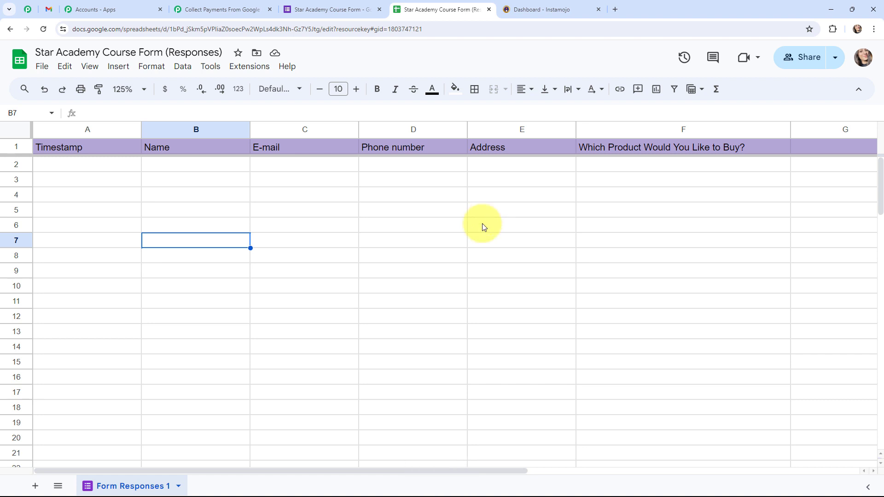
click(44, 29)
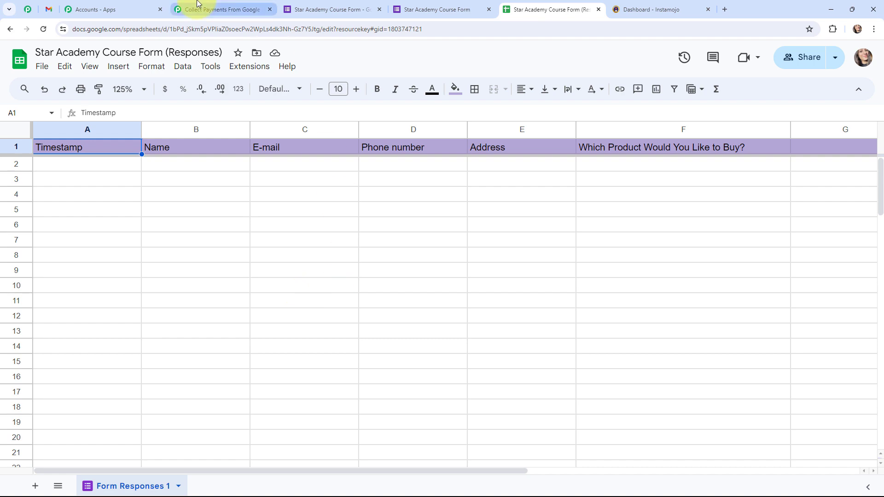
click(198, 4)
scroll(148, 211, down, 1)
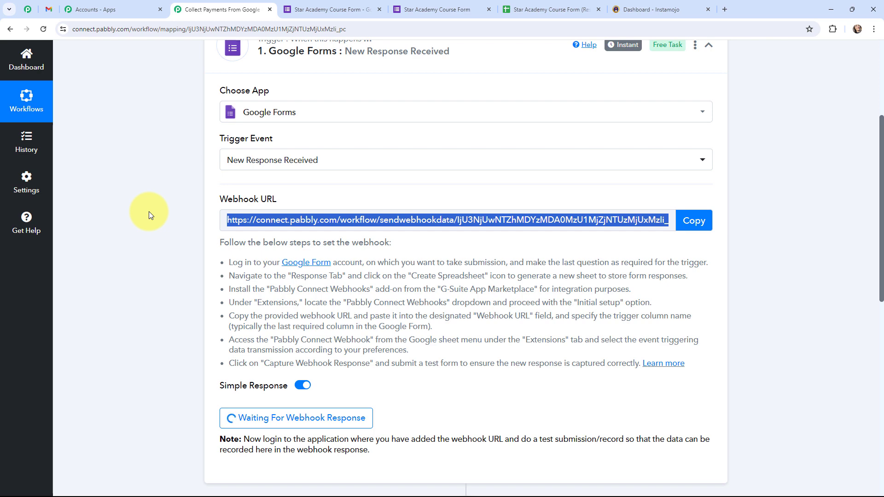
Fill the form's Name, E-mail, Phone number and Address with sample contact details
click(420, 11)
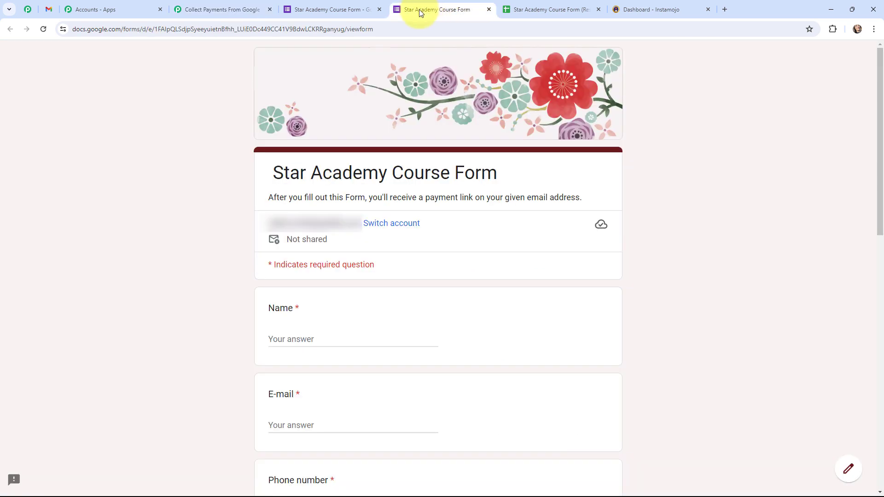
scroll(137, 197, down, 5)
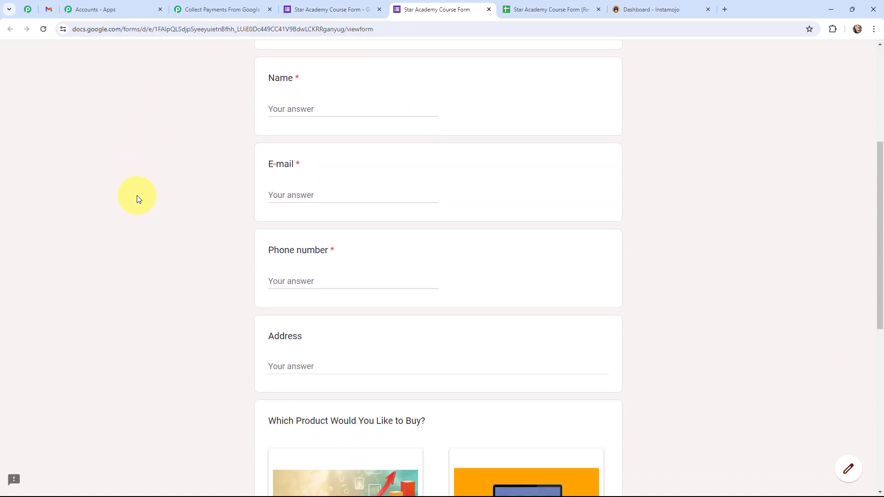
click(300, 108)
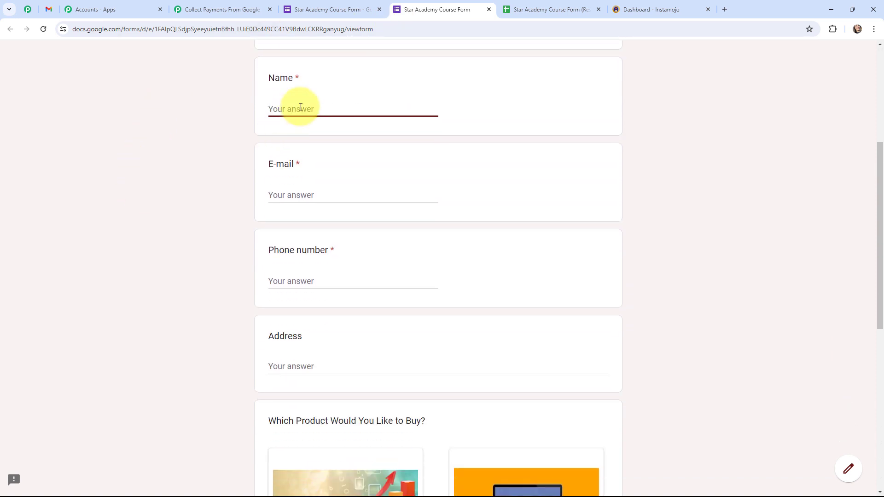
text(Demo User)
click(295, 194)
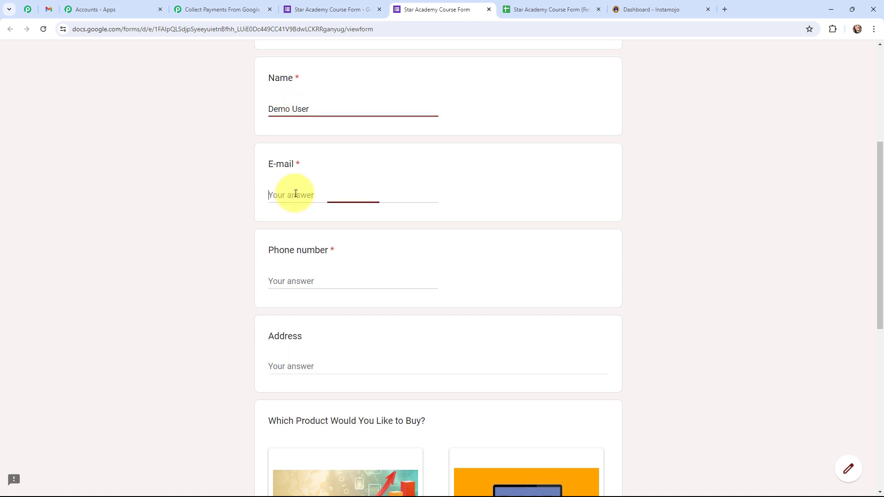
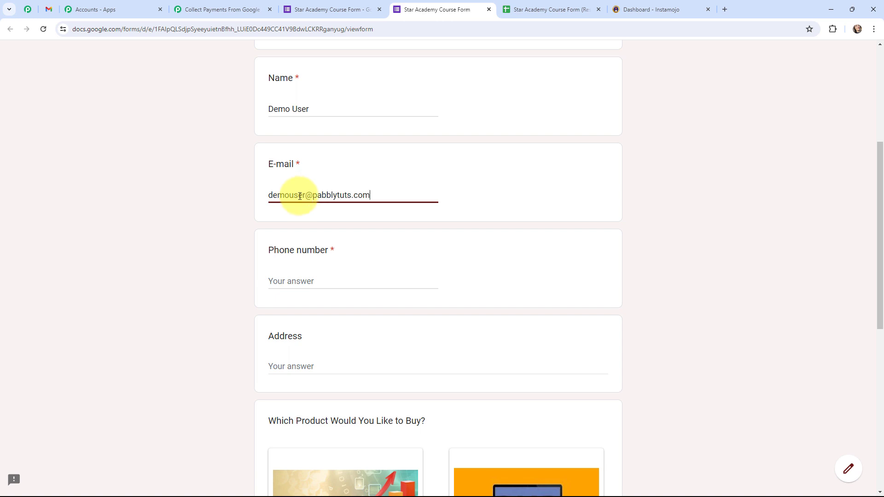
click(305, 278)
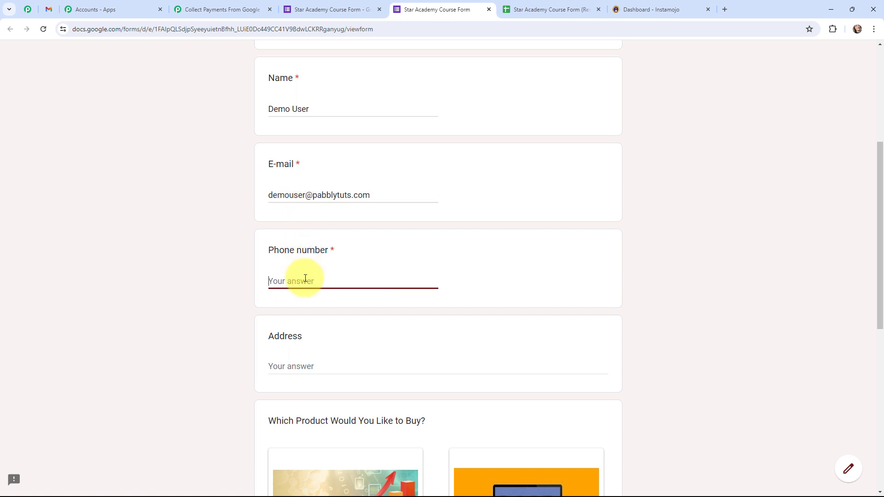
click(330, 364)
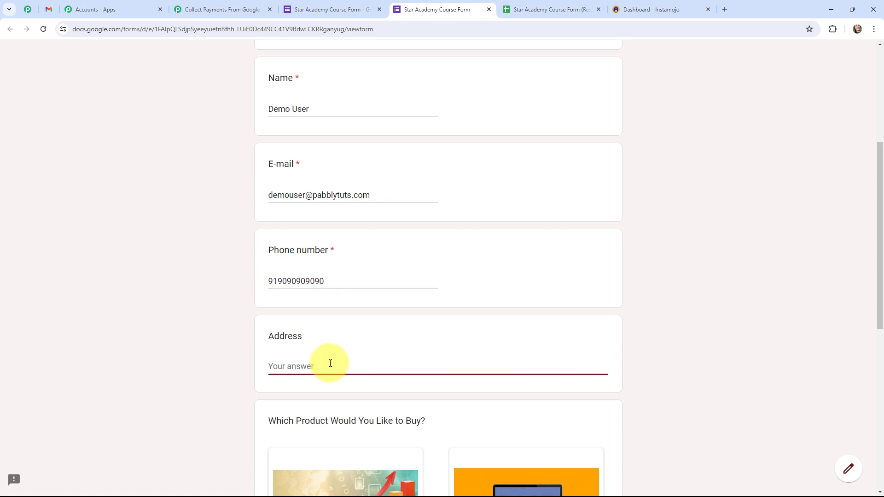
text(ABC, 123 Riad, Bhopal)
Select the Automation & AI Course Rs 999 and submit the response
scroll(217, 226, down, 8)
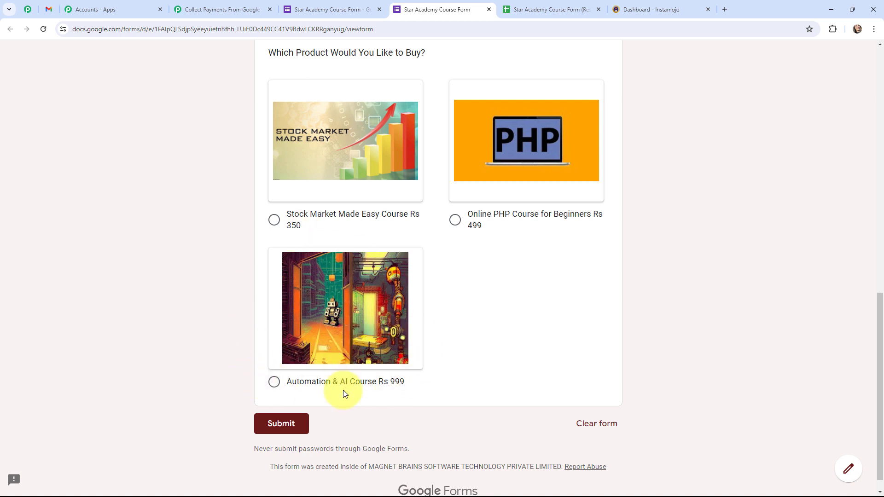
click(274, 384)
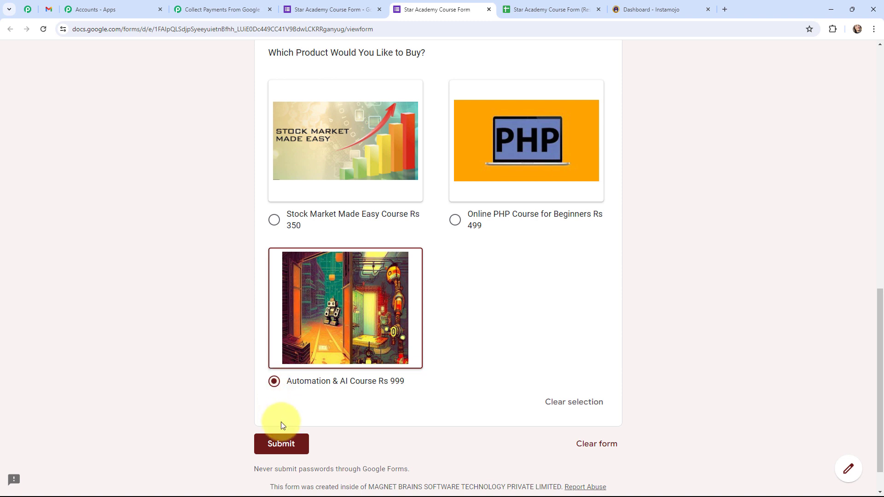
click(282, 443)
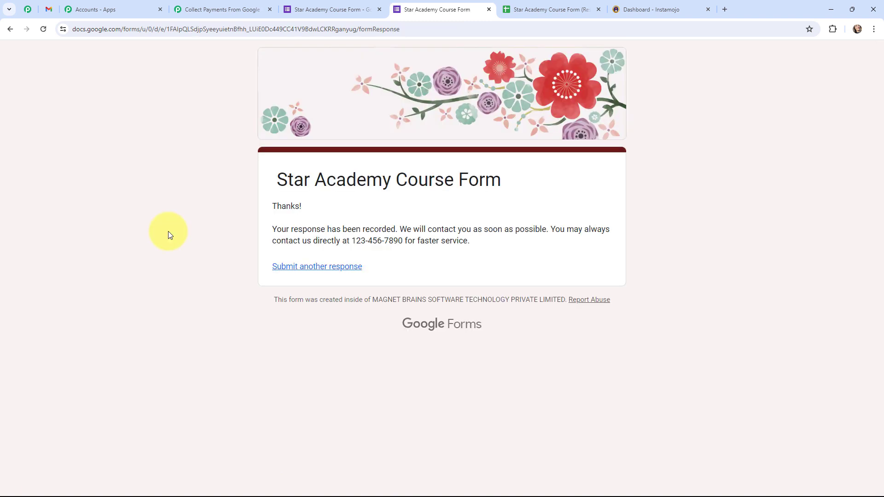
Confirm the test response in sheet row 2, then view Pabbly's captured product value
click(537, 6)
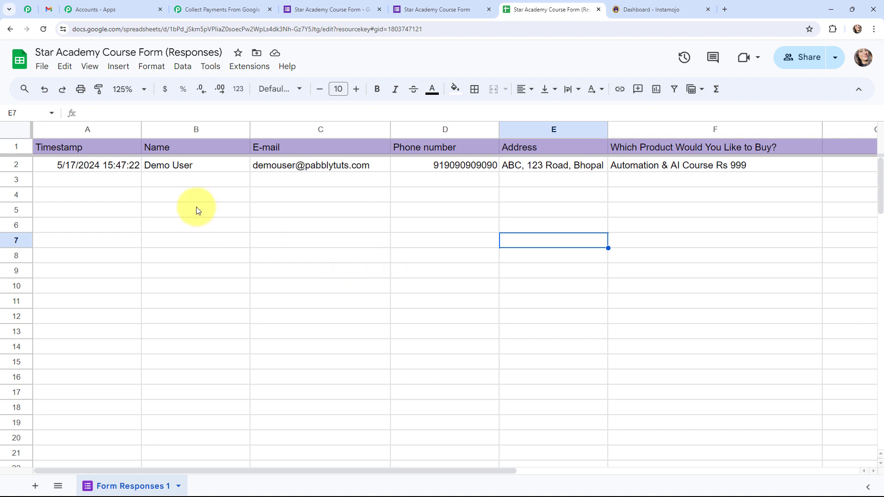
click(198, 10)
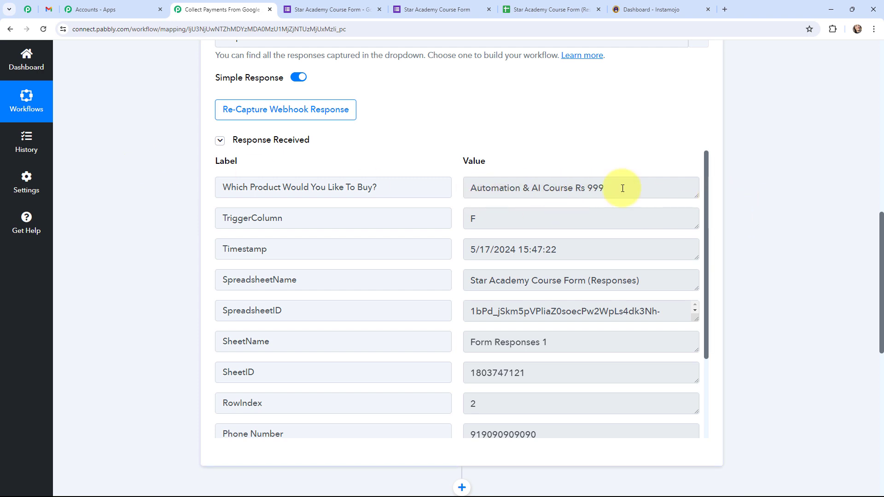
drag(468, 186, 623, 193)
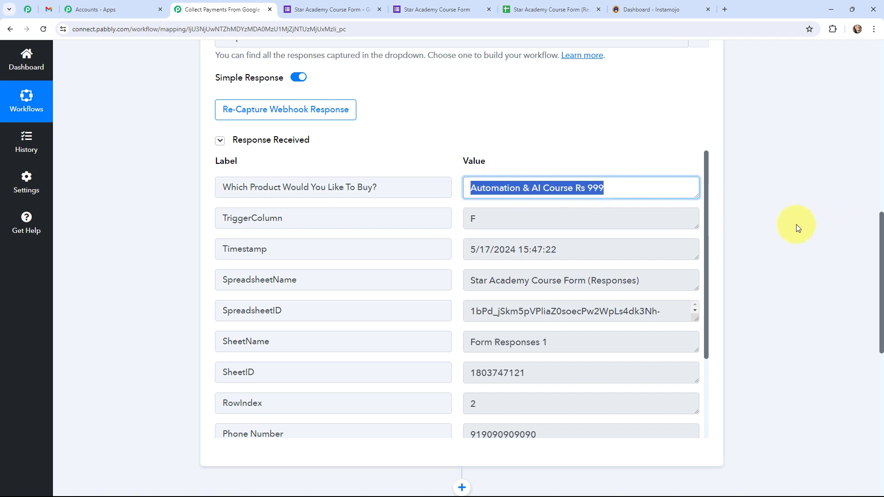
click(704, 212)
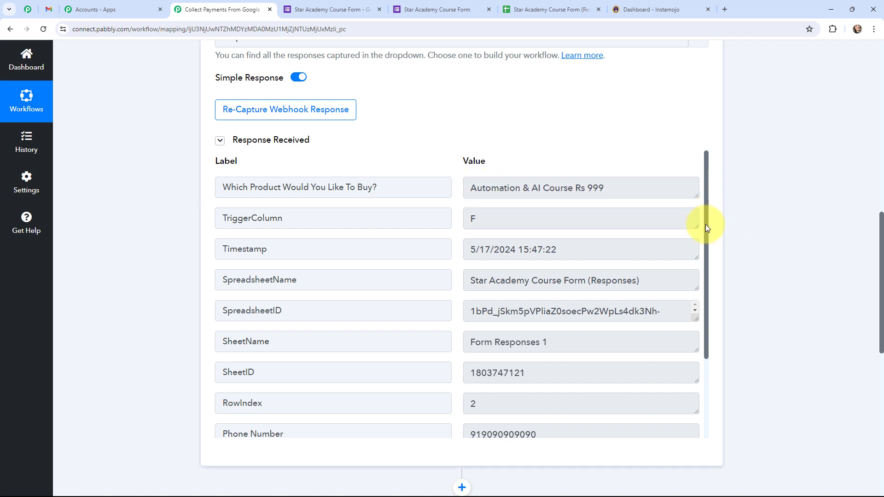
drag(706, 223, 706, 238)
scroll(707, 244, down, 1)
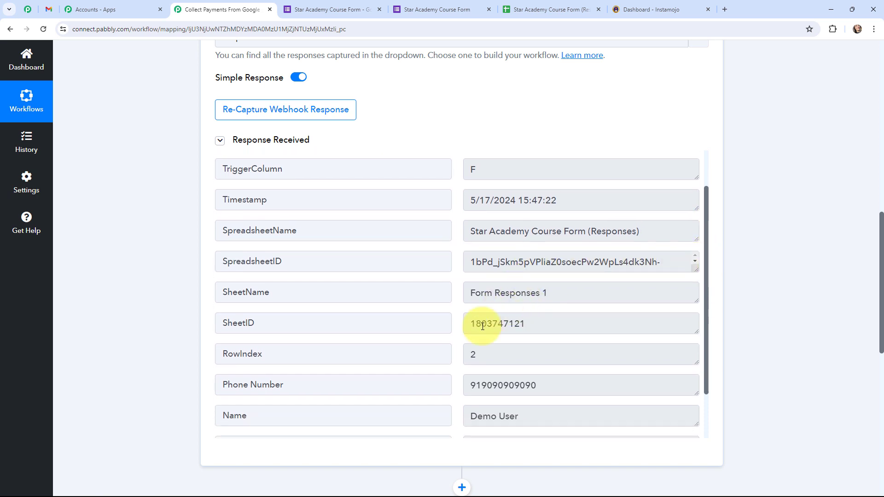
scroll(454, 344, down, 2)
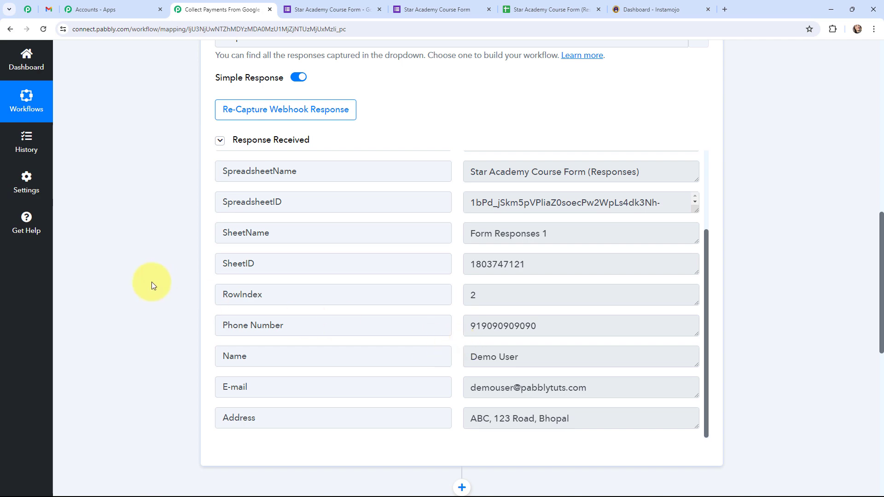
scroll(152, 281, up, 10)
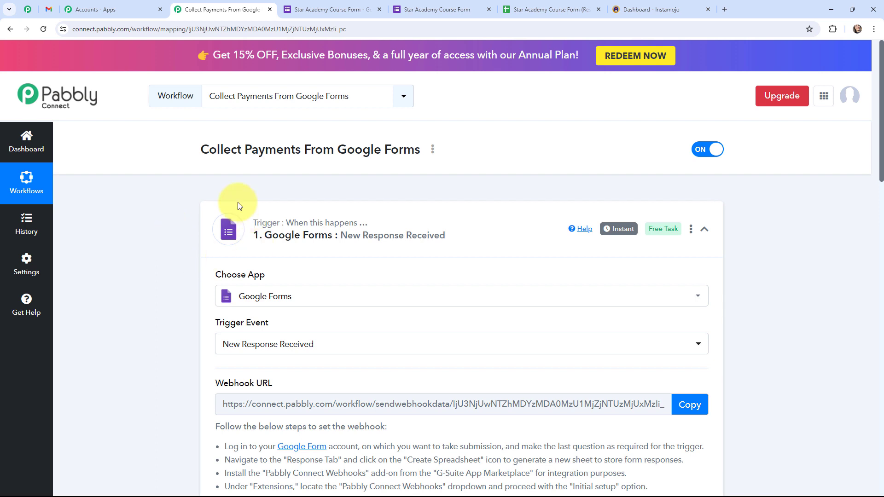
Collapse the Google Forms trigger and open the Instamojo V1 Create Payment Link step
mouse_move(616, 230)
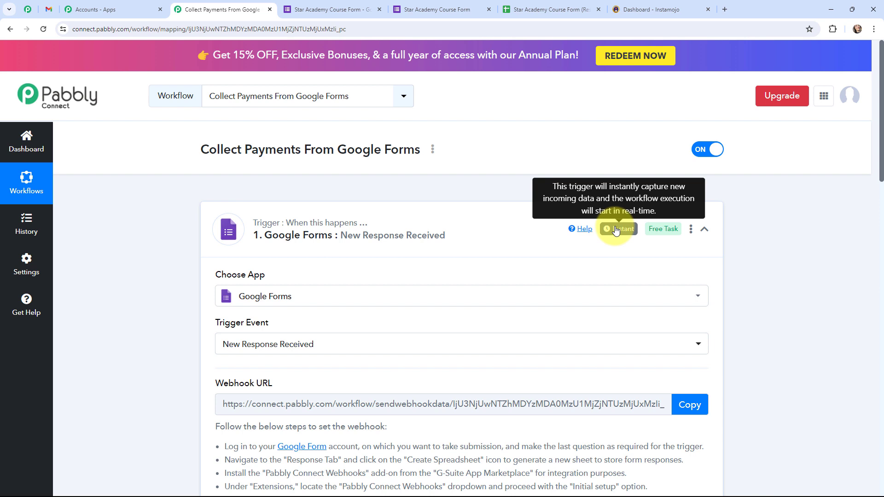
click(209, 216)
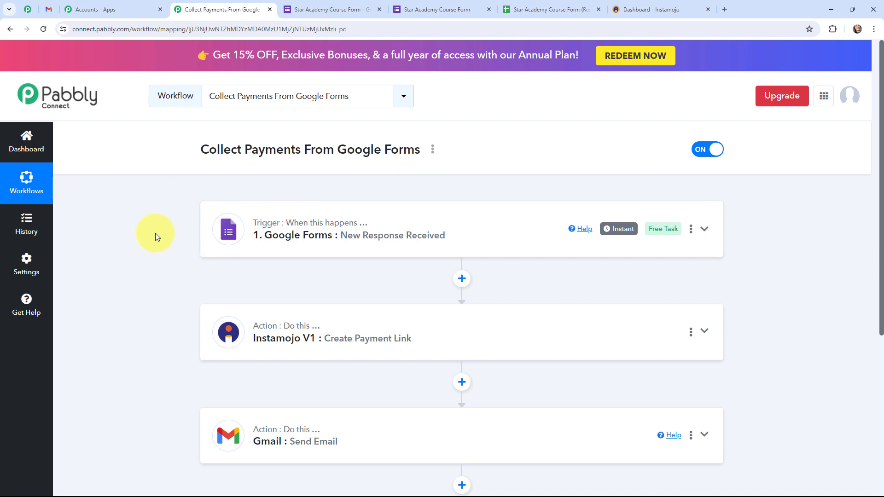
click(220, 330)
scroll(166, 275, down, 3)
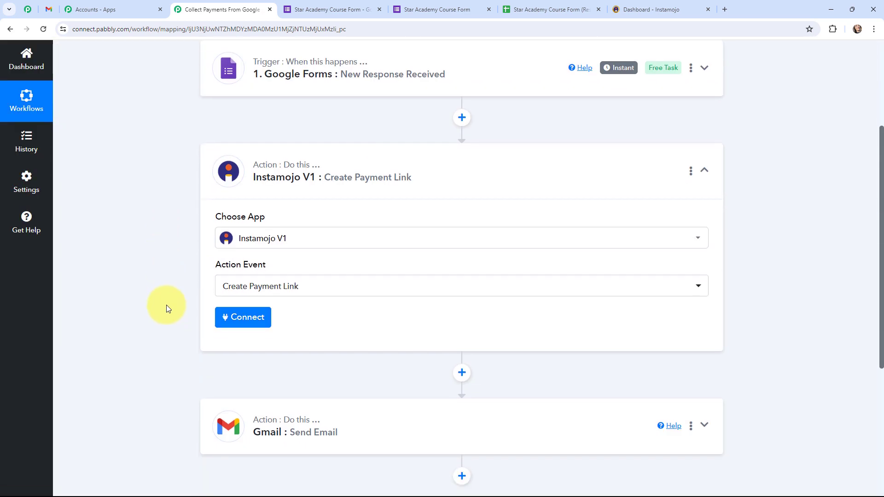
Add a new Instamojo V1 connection needing Private API Key and Auth Token, then view Instamojo
click(238, 325)
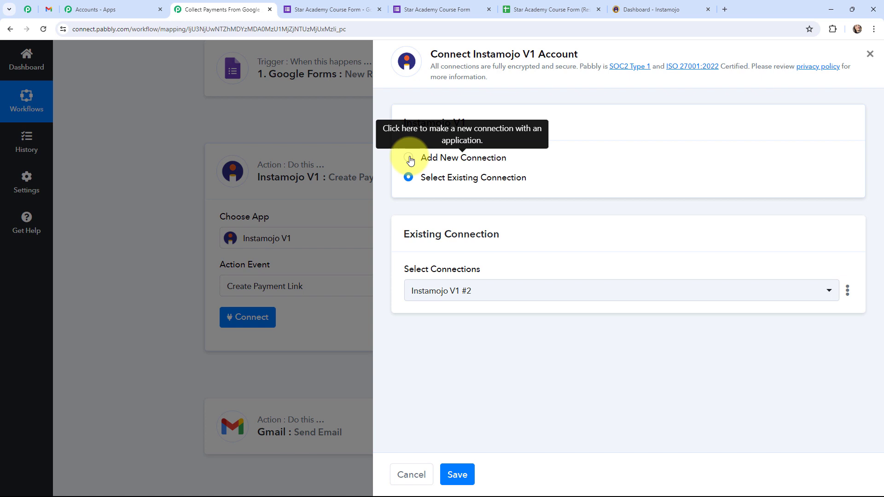
click(408, 158)
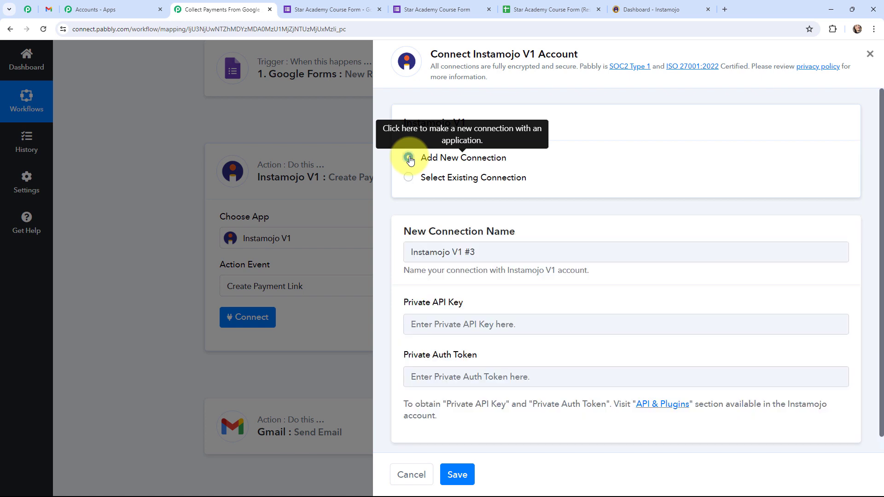
drag(404, 304, 460, 304)
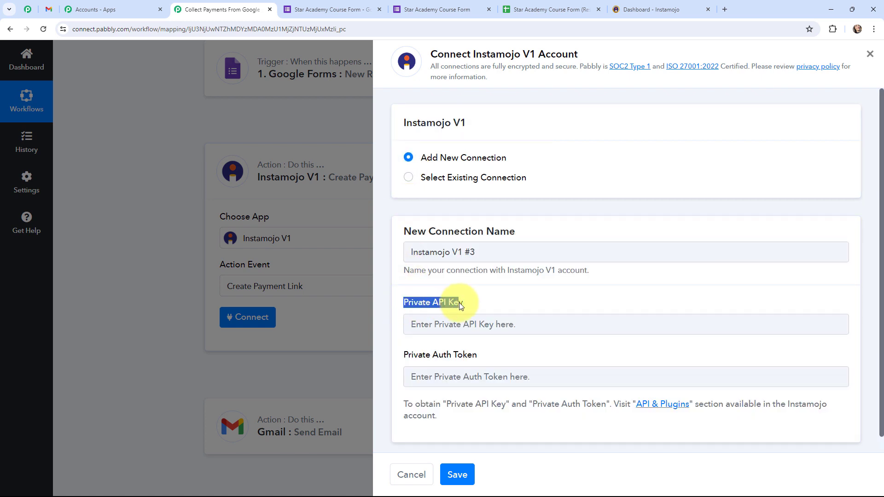
drag(404, 357, 478, 356)
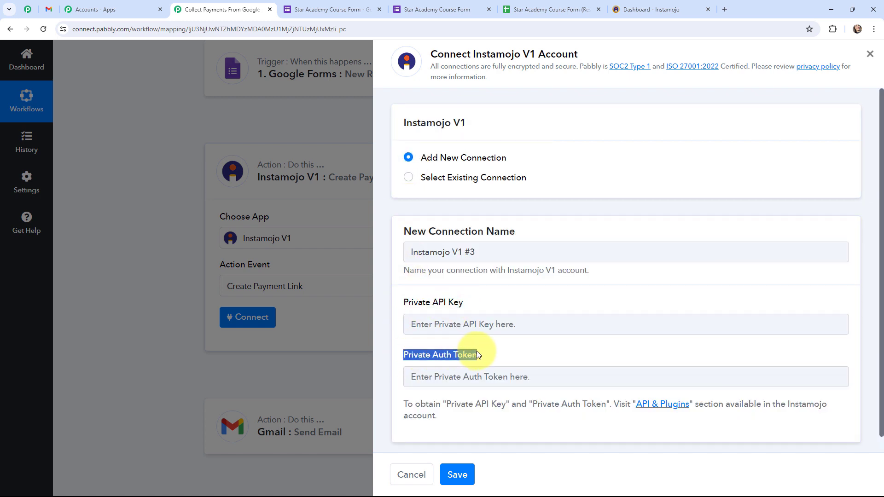
click(635, 4)
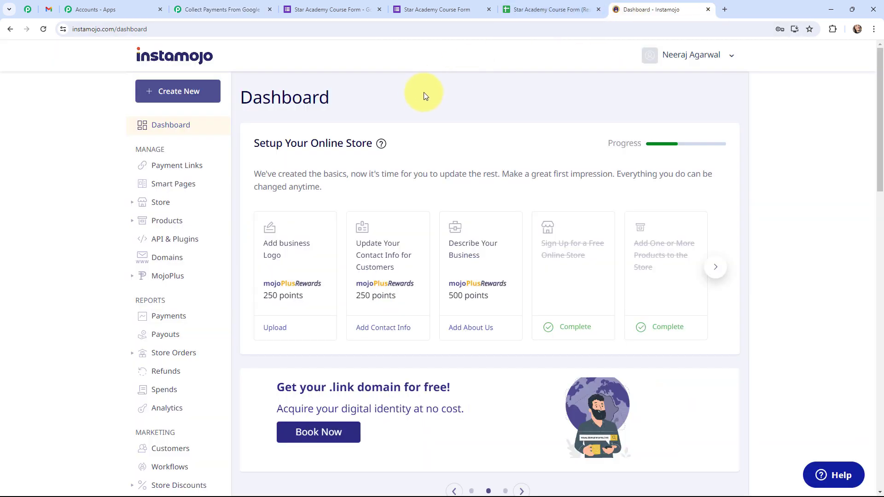
Copy the Private API Key from Instamojo's API & Plugins page into Pabbly's connection form
click(186, 240)
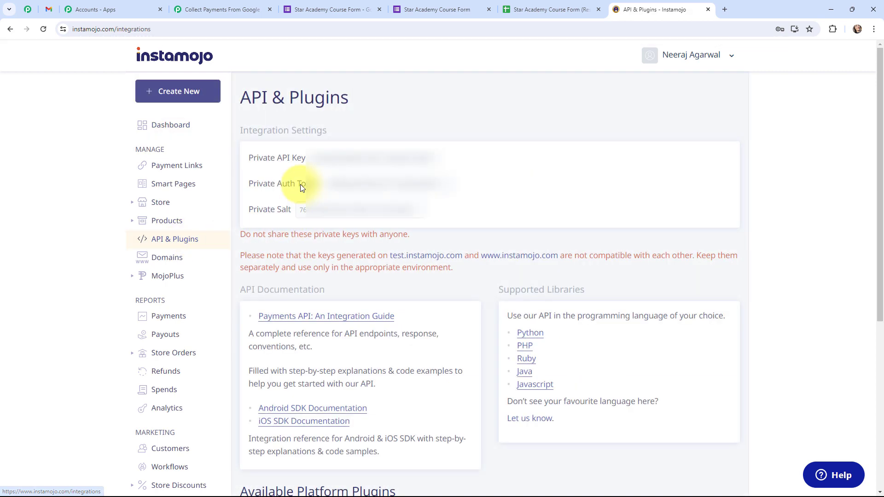
drag(314, 159, 446, 158)
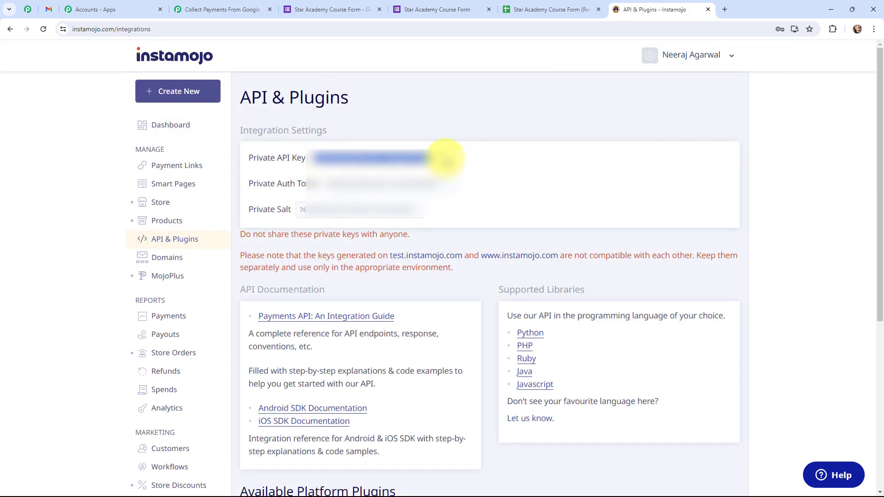
click(221, 9)
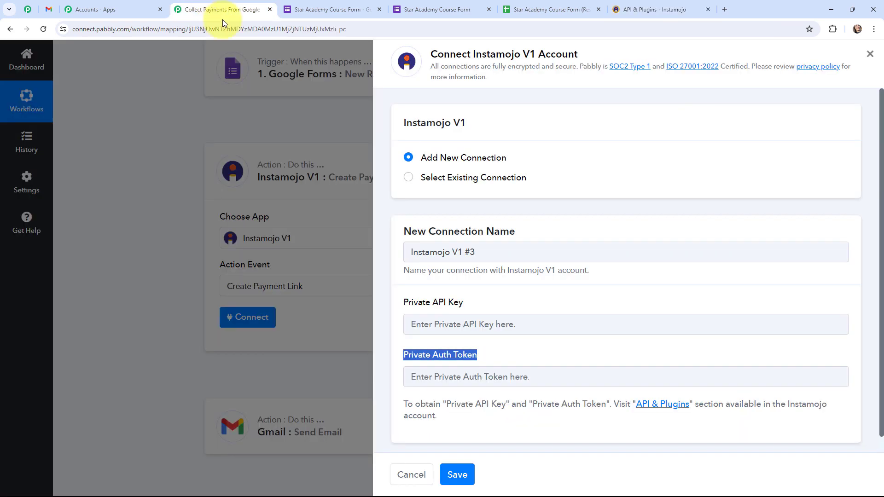
click(441, 322)
key(ctrl+v)
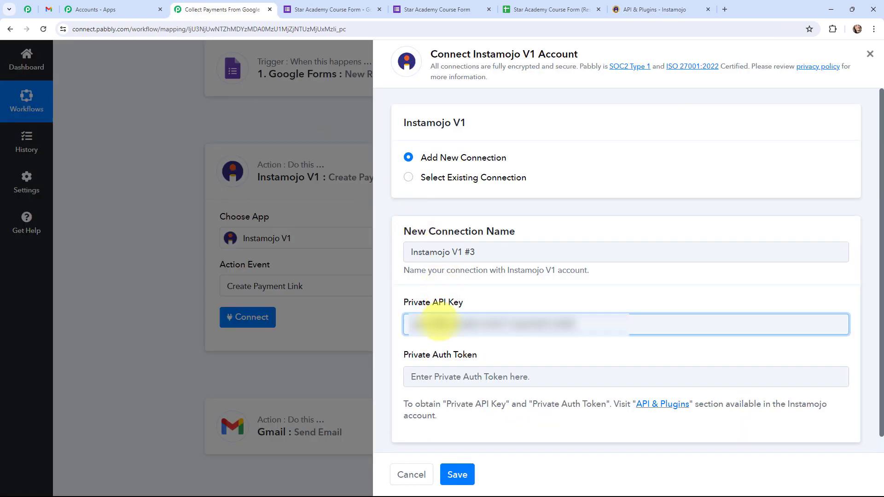
Copy the Private Auth Token into the connection form and save the connection
click(655, 9)
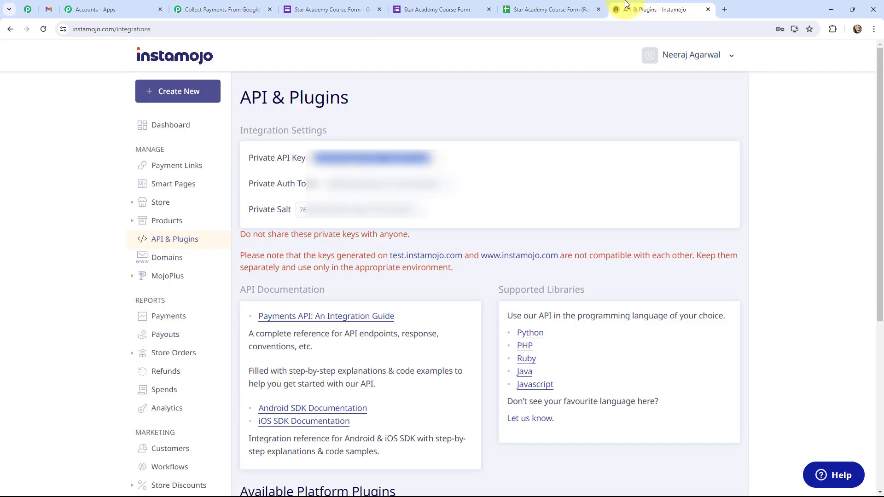
drag(436, 183, 328, 185)
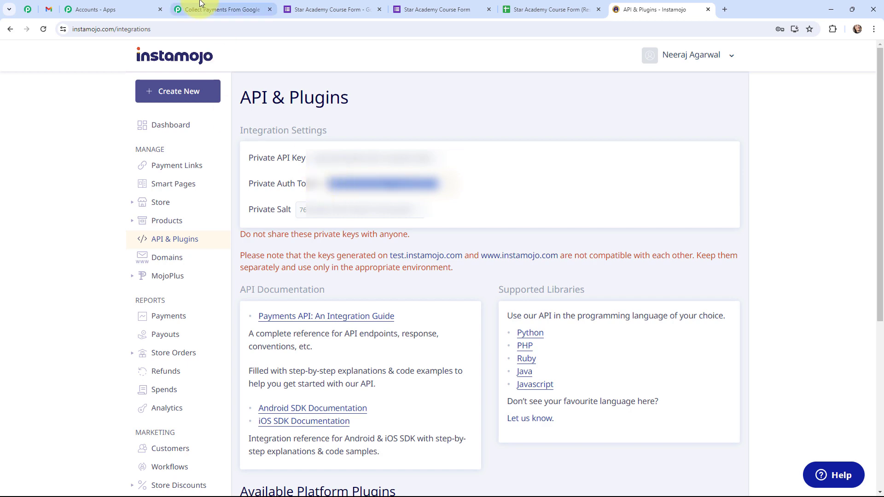
click(221, 9)
click(441, 377)
key(ctrl+v)
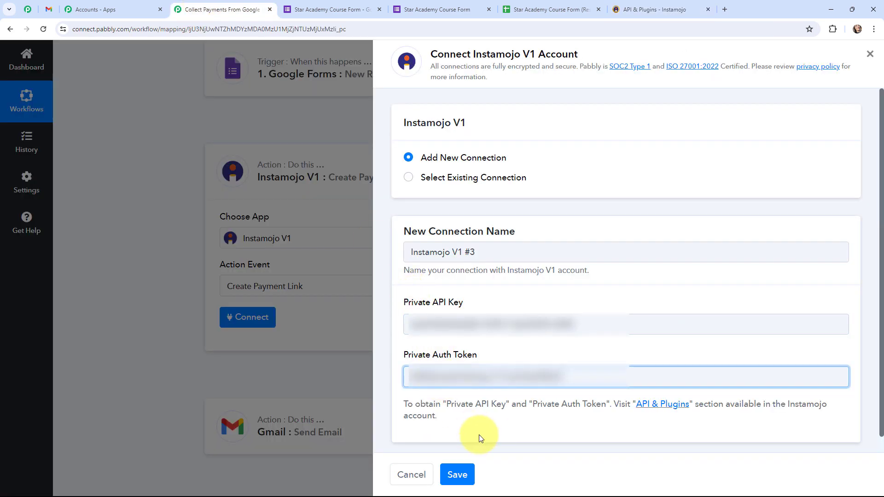
click(461, 472)
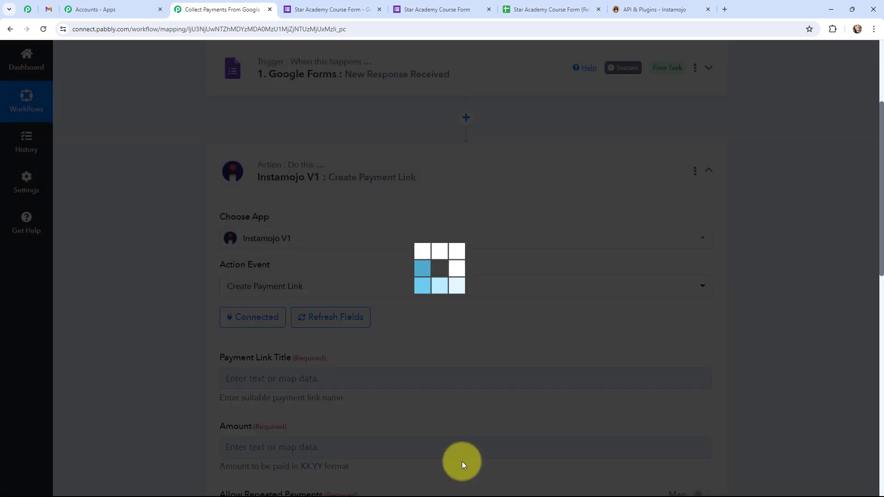
Set the Payment Link Title to 'Payment for' plus the form's chosen product answer
scroll(152, 249, down, 2)
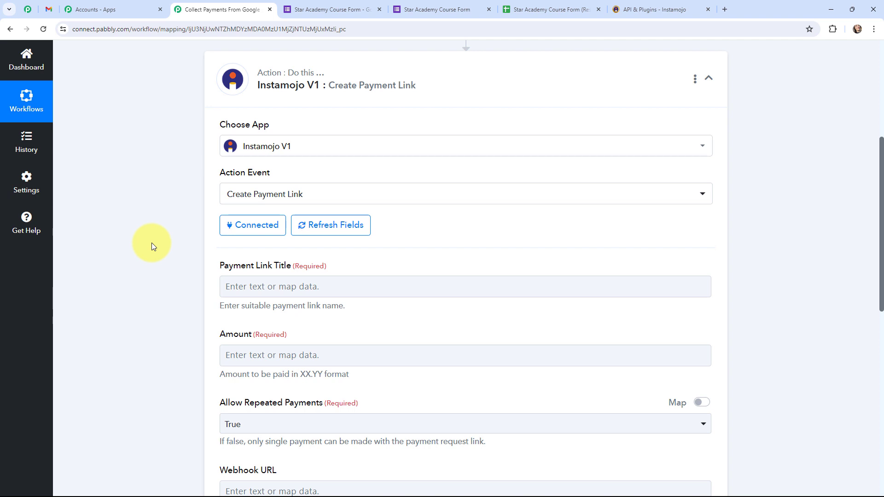
click(273, 287)
text(Pa)
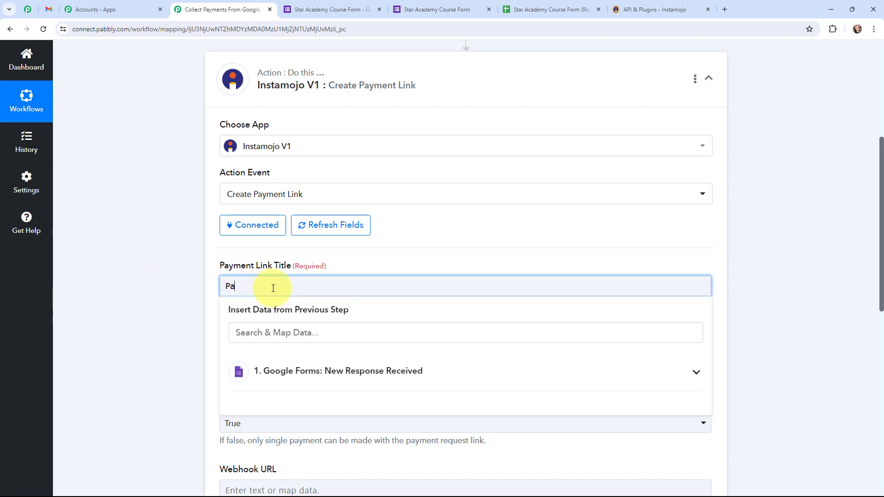
text(yment for)
click(320, 372)
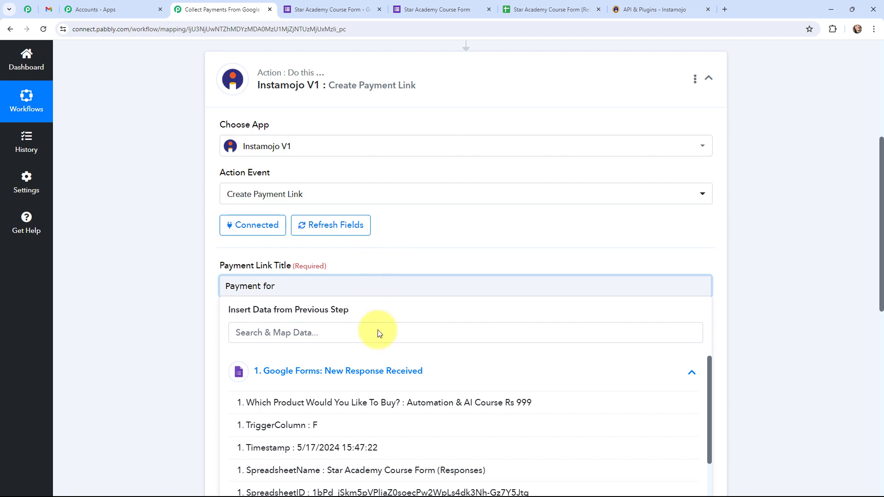
scroll(425, 390, down, 1)
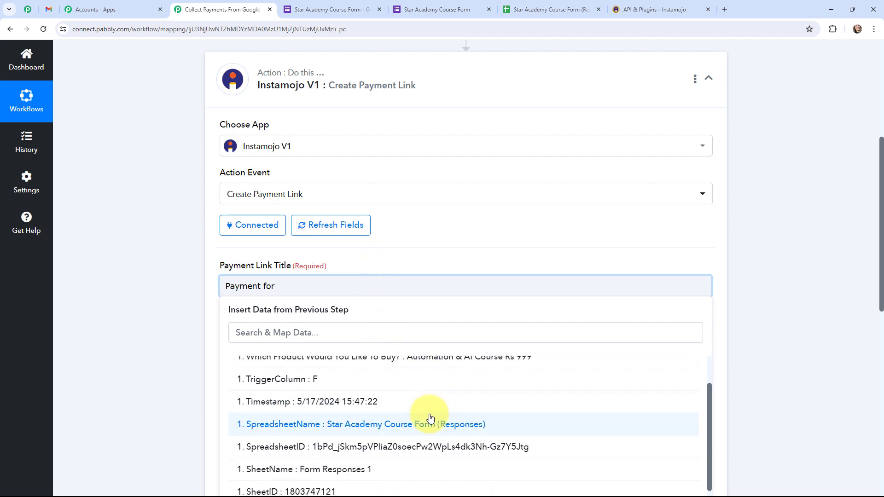
scroll(424, 414, up, 1)
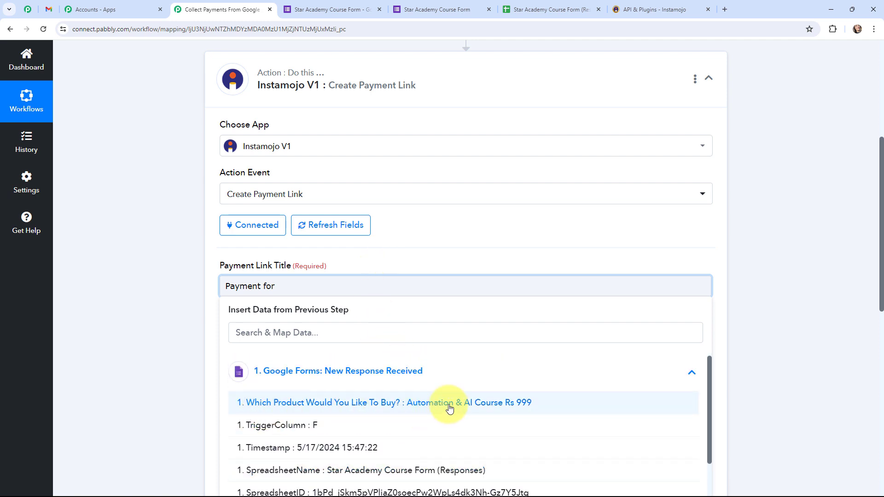
click(450, 406)
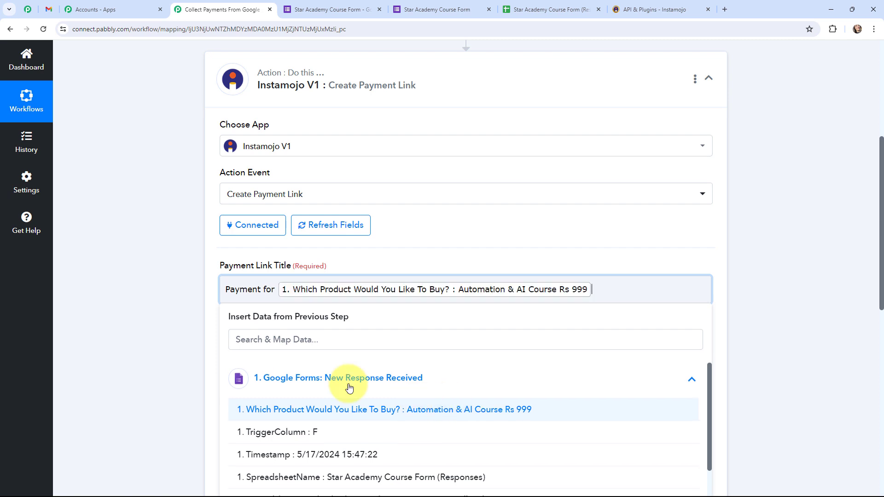
click(153, 285)
Check the Amount field's mapping options, then insert a new step after the trigger
scroll(187, 291, down, 2)
click(258, 269)
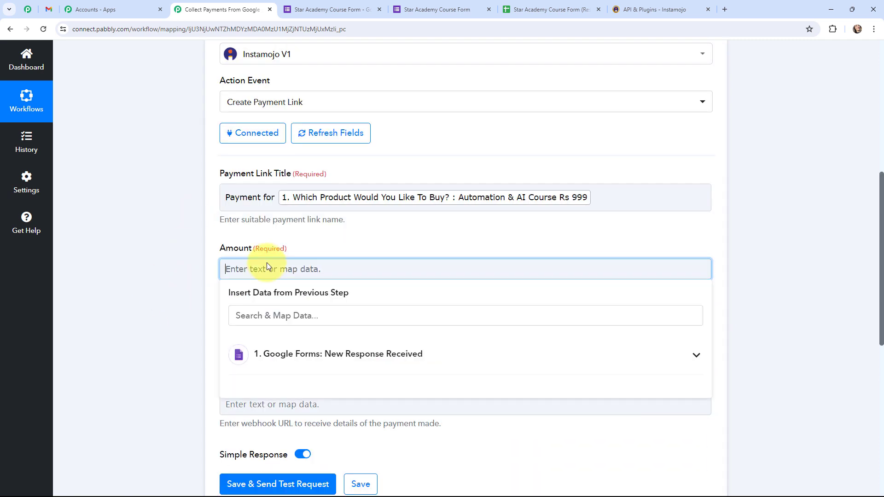
click(267, 354)
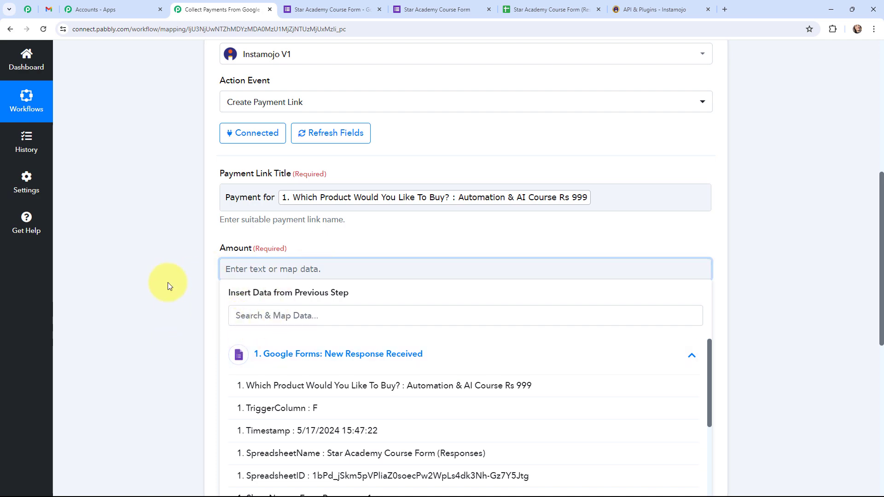
click(167, 283)
scroll(167, 283, up, 7)
click(465, 257)
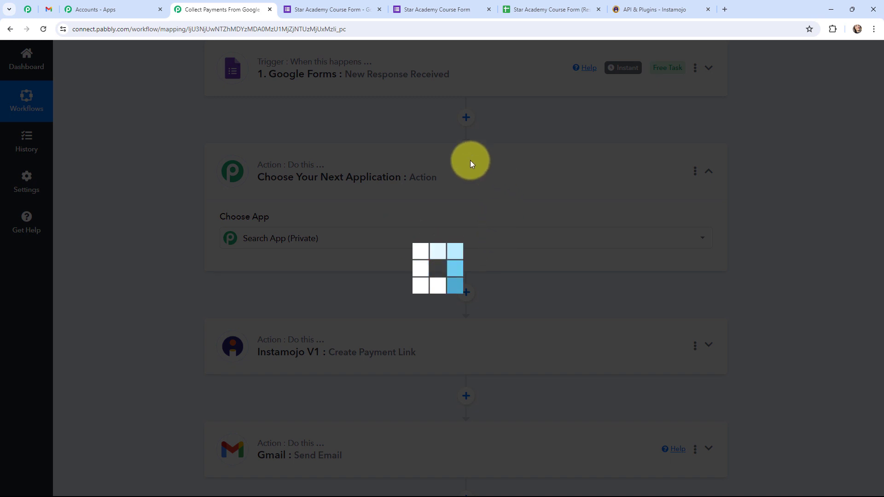
Make the new step a Lookup Table app with Lookup Table event and connect it
text(lo)
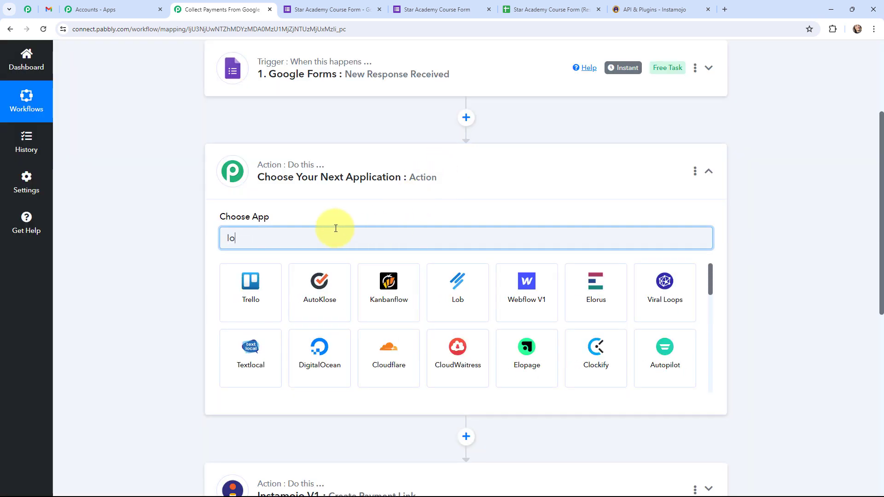
text(ok)
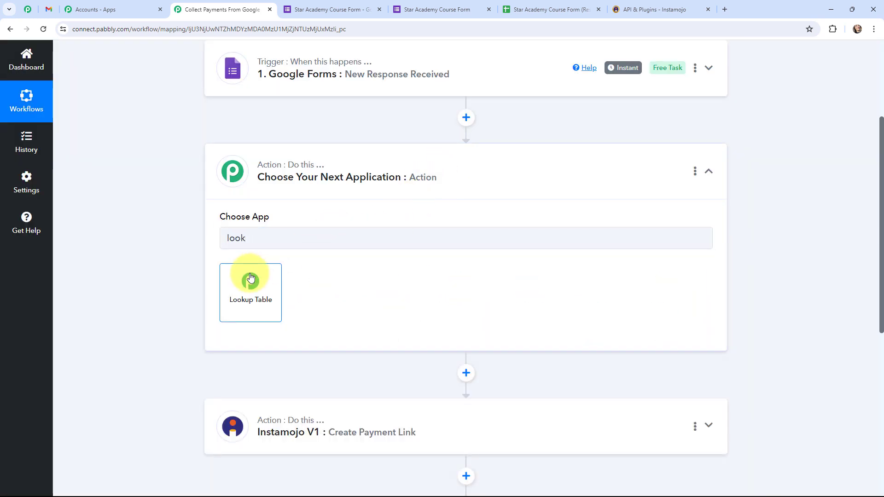
click(250, 279)
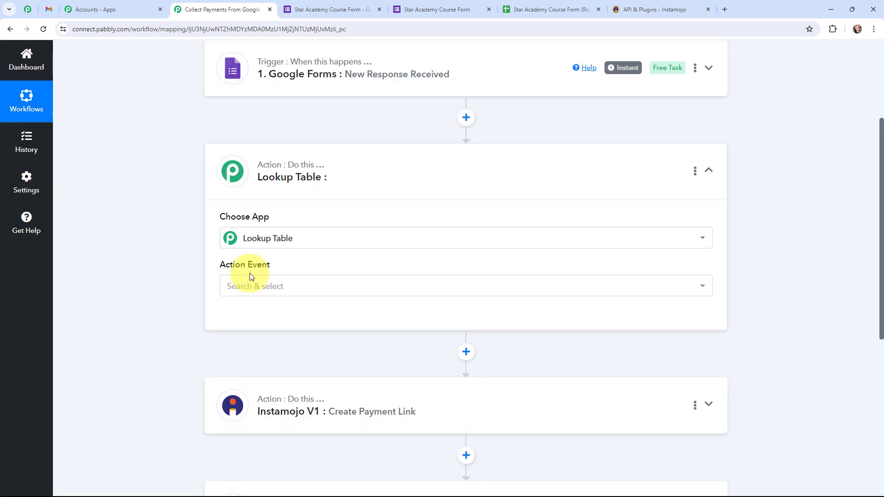
click(251, 286)
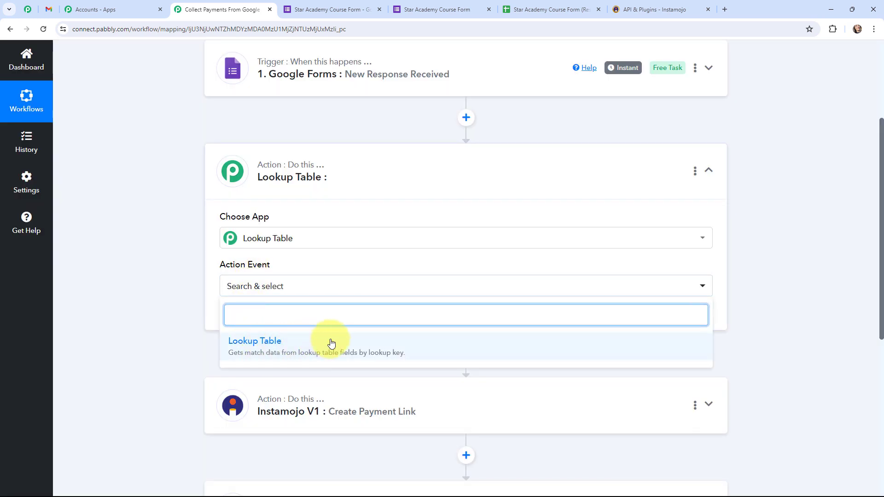
click(273, 346)
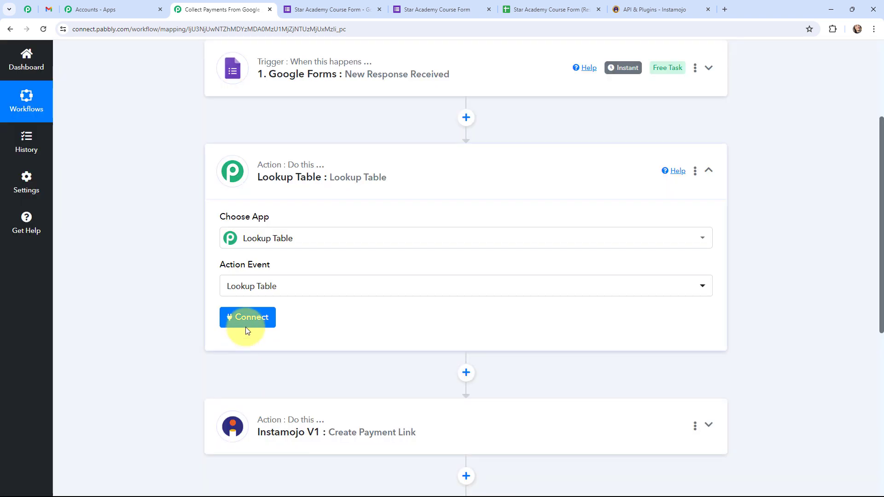
click(244, 317)
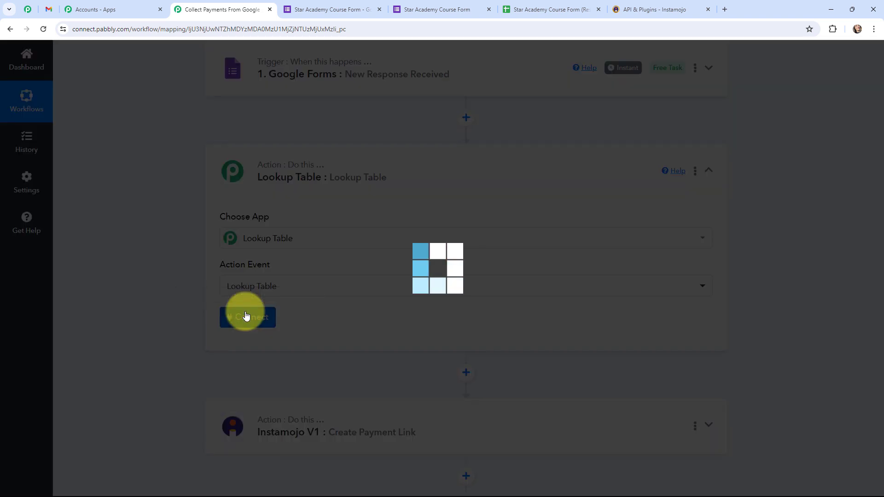
scroll(425, 219, down, 3)
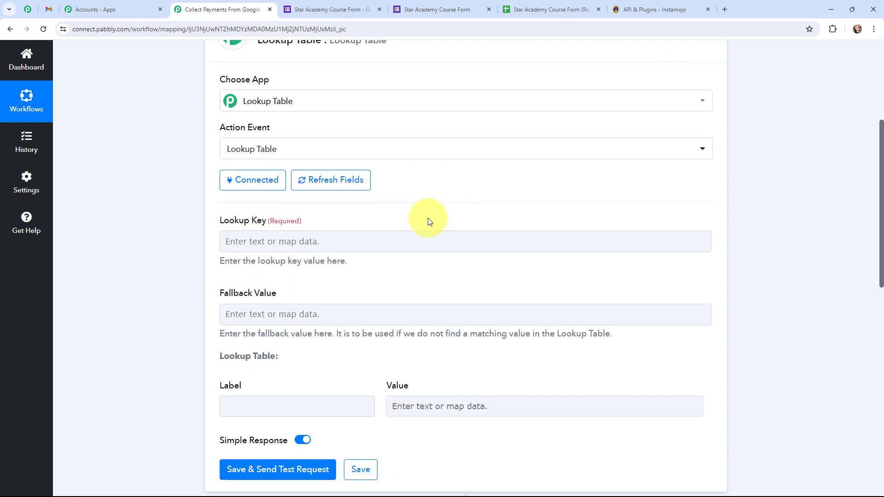
Map the Google Forms product question answer into the Lookup Key
click(283, 241)
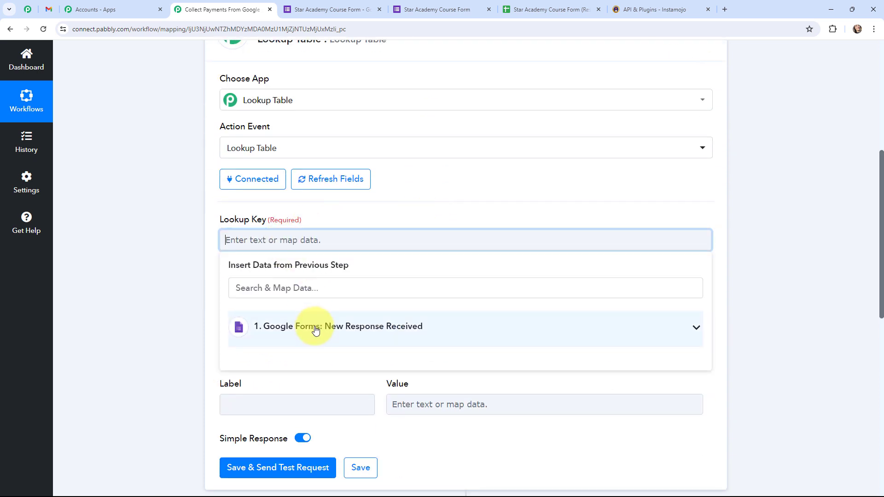
click(316, 327)
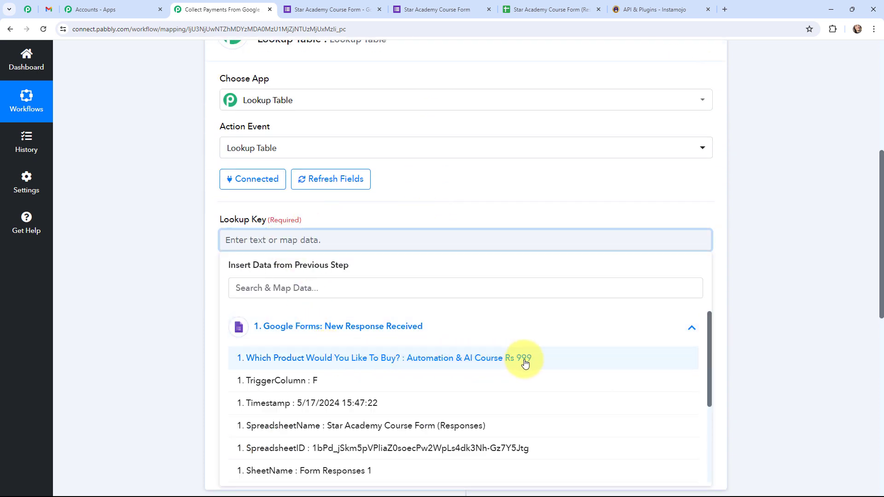
click(502, 360)
click(185, 245)
scroll(186, 245, down, 1)
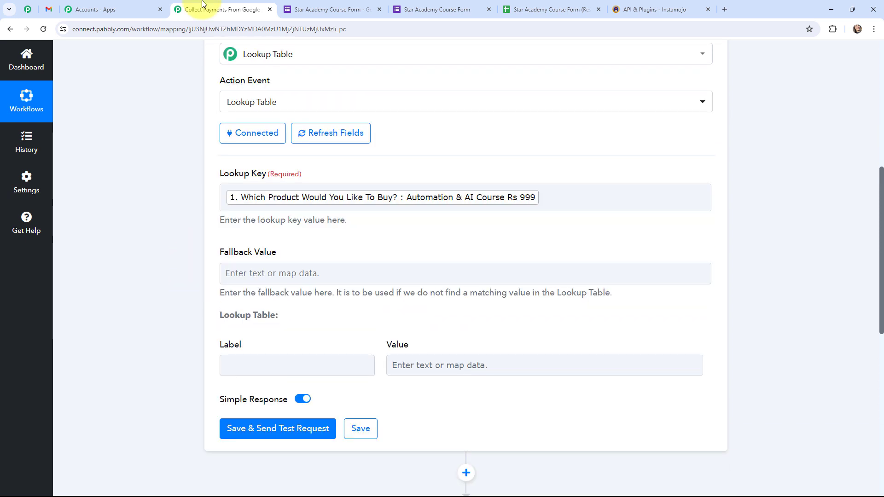
Fill the first lookup row with the Stock Market course and value 350
click(266, 364)
click(314, 407)
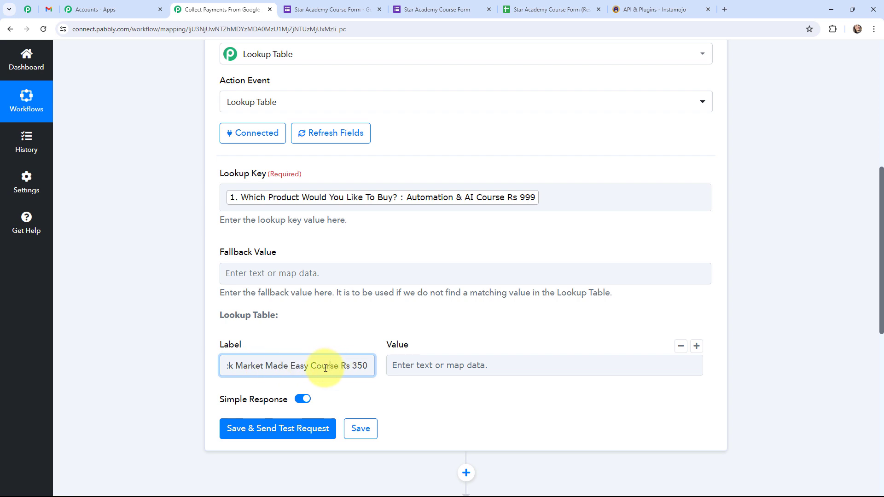
click(228, 364)
click(413, 368)
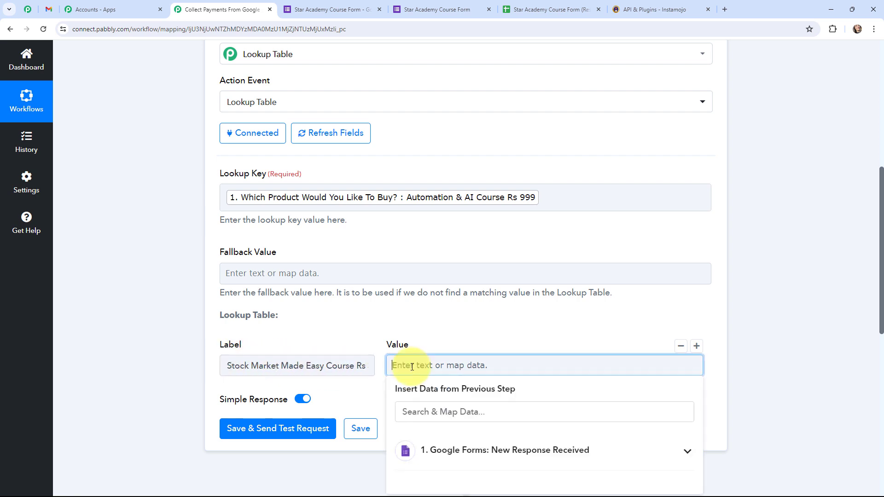
click(358, 366)
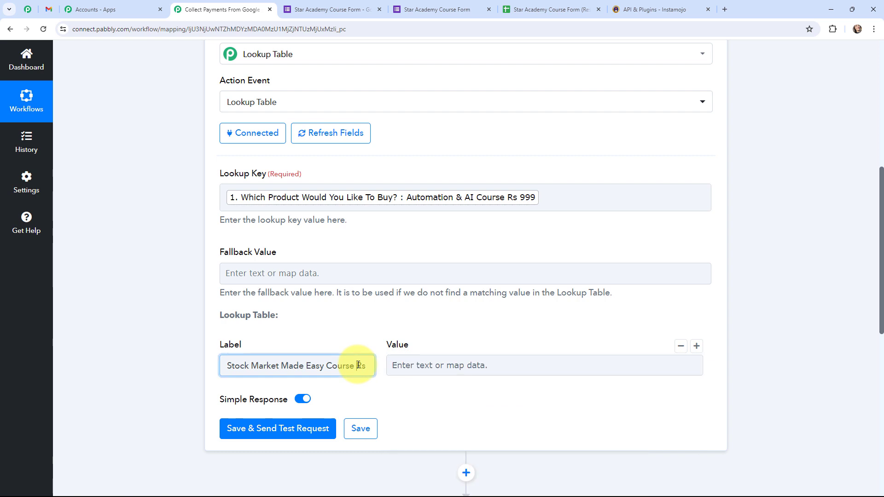
click(403, 366)
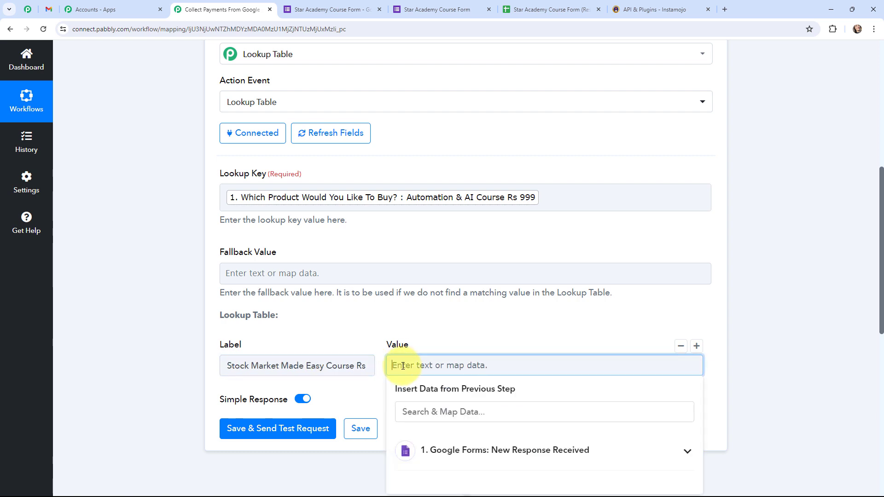
text(350)
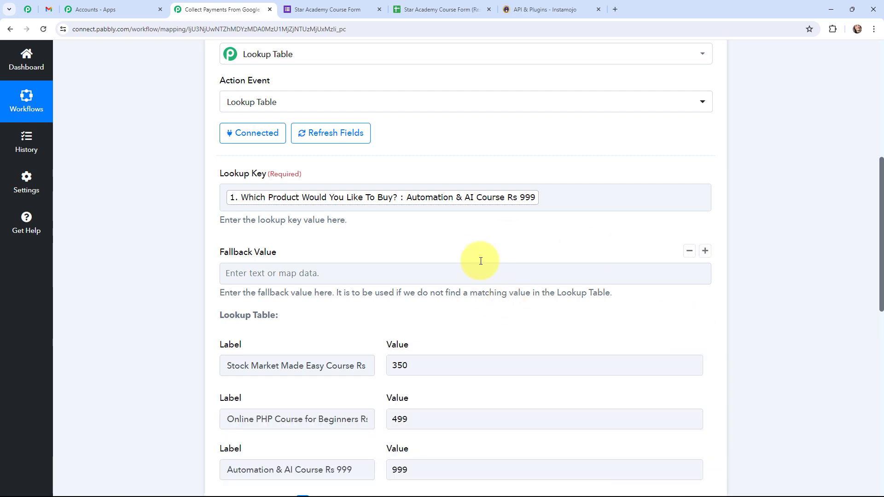
scroll(162, 231, down, 3)
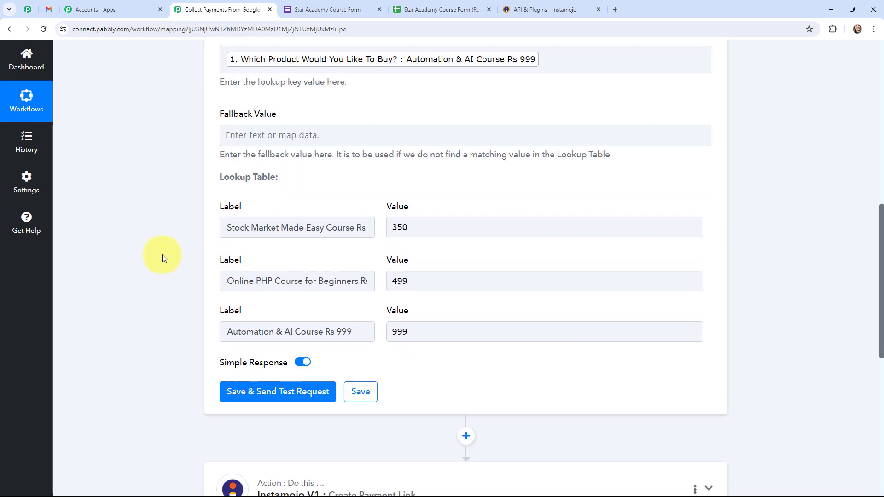
Test the Lookup Table and confirm it returns 999 for the Automation & AI Course
click(278, 389)
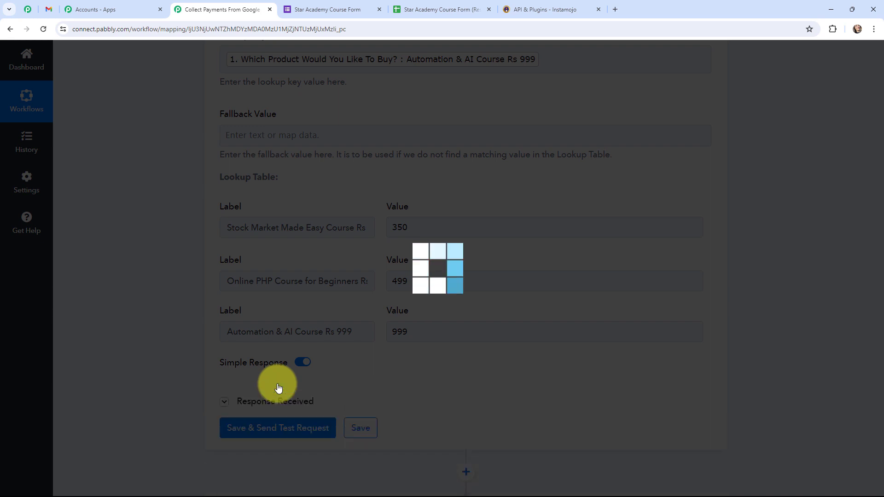
scroll(455, 371, down, 2)
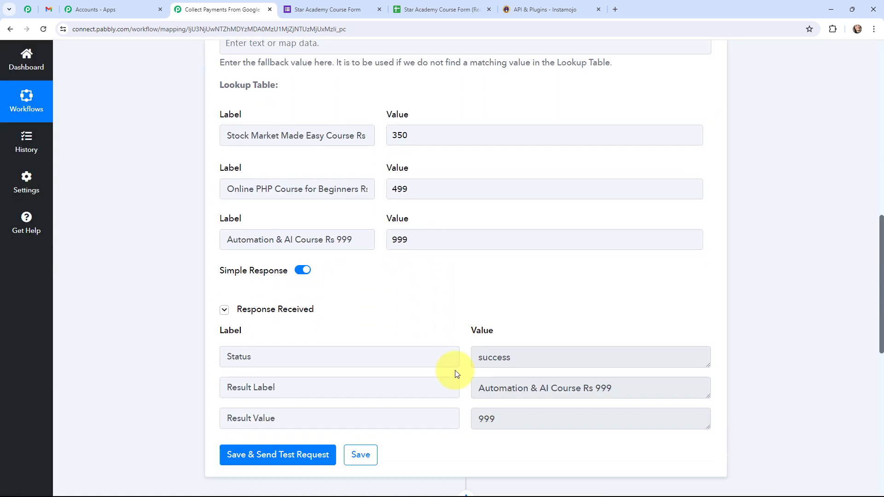
drag(474, 389, 637, 387)
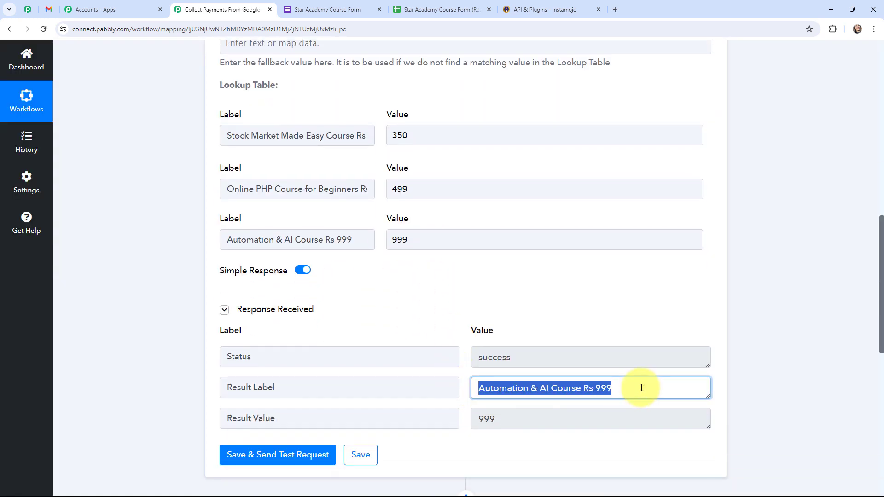
drag(505, 424, 468, 394)
click(466, 392)
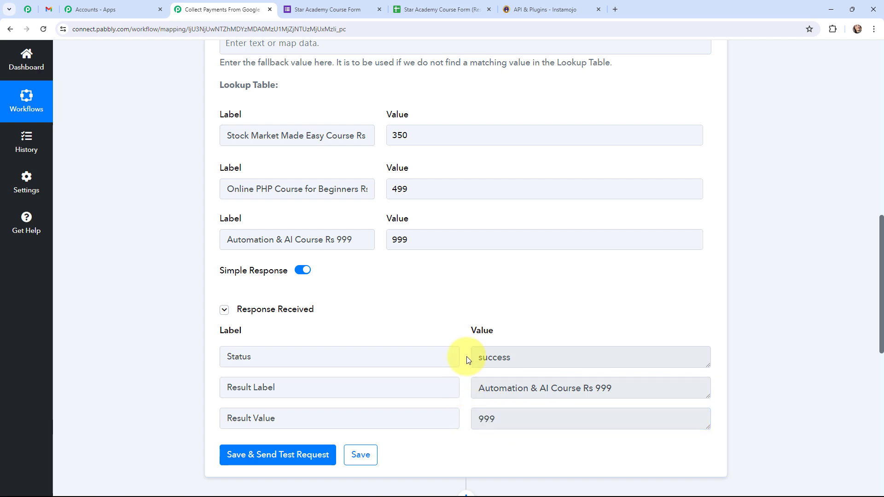
Expand the Instamojo Create Payment Link step, then reopen the Lookup Table settings
scroll(469, 328, down, 6)
click(305, 272)
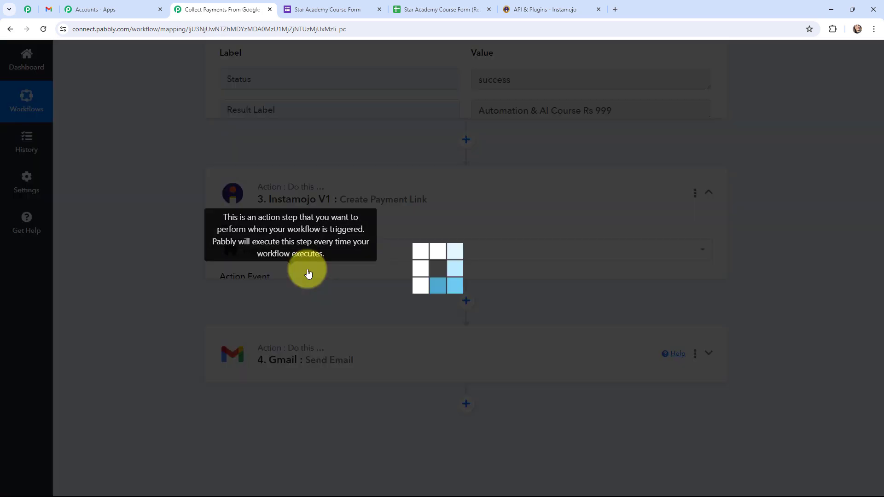
scroll(197, 256, up, 4)
scroll(197, 257, down, 2)
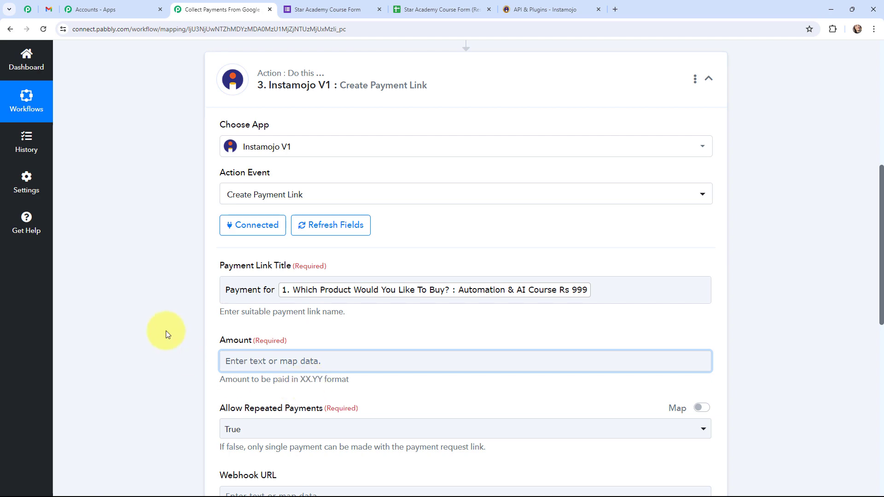
scroll(165, 331, up, 5)
click(299, 218)
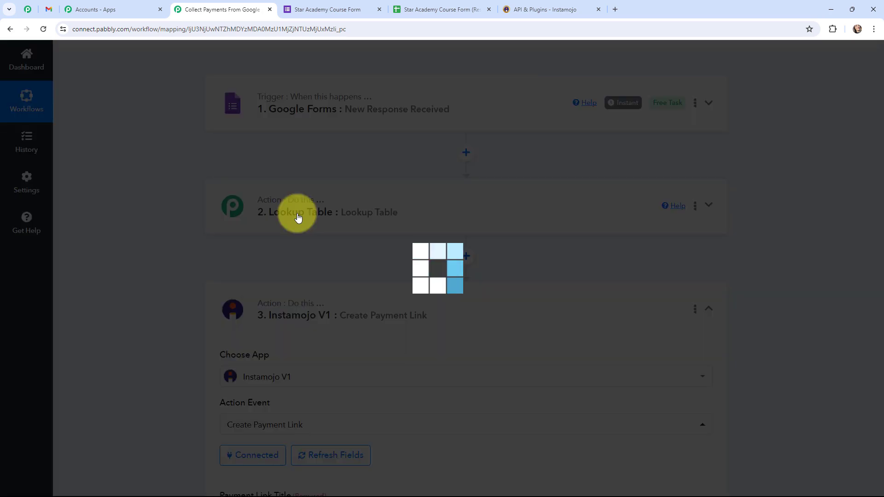
Append .00 to the lookup prices so they read 350.00, 499.00 and 999.00
scroll(381, 286, down, 6)
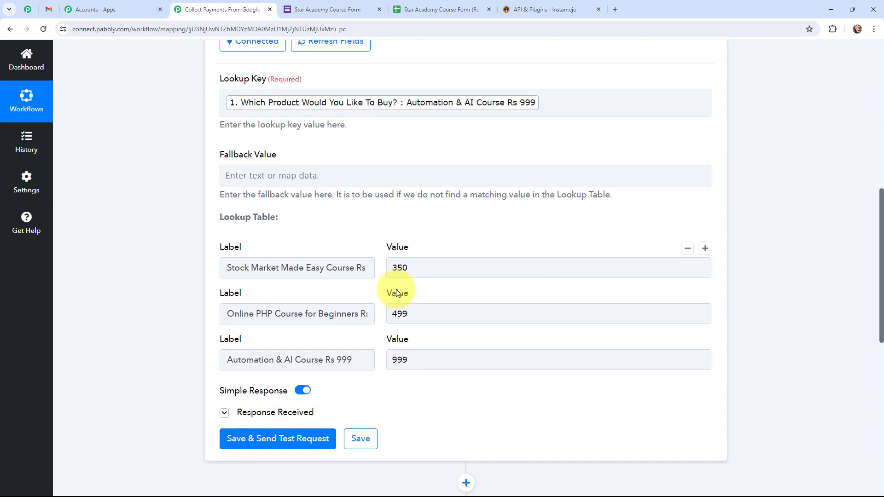
click(424, 269)
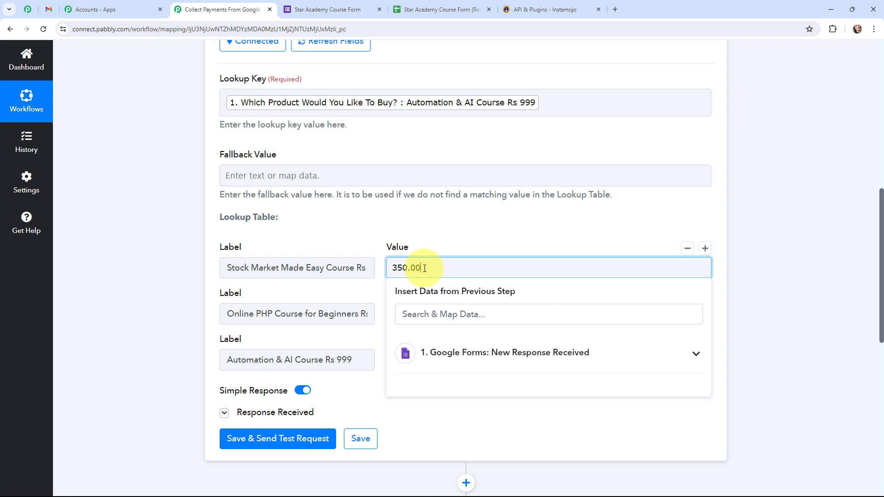
click(426, 314)
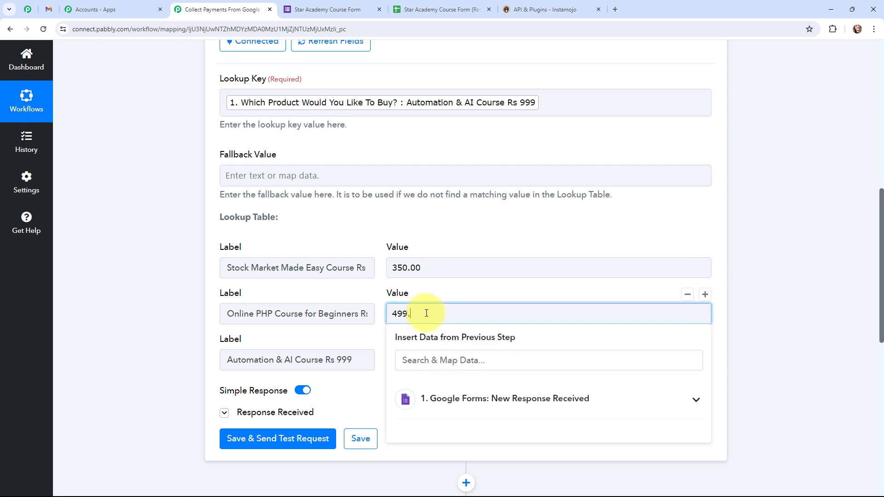
text(.00)
click(466, 294)
scroll(465, 295, down, 1)
click(427, 314)
text(.)
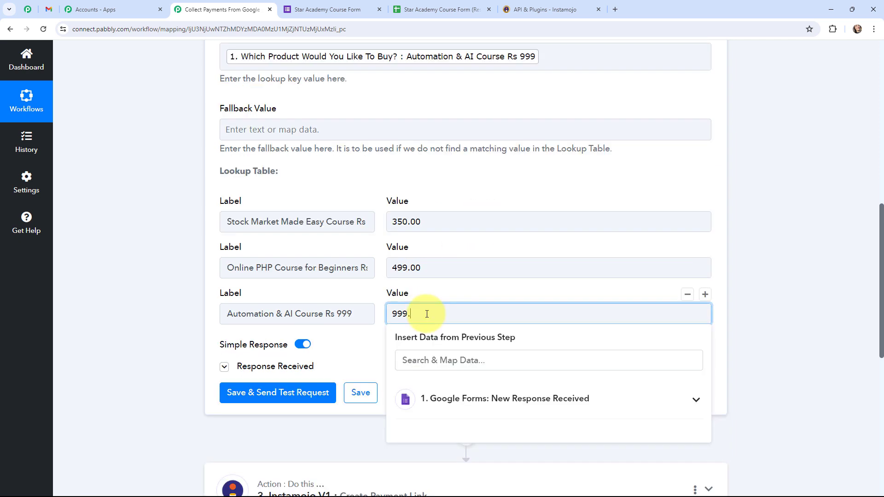
text(00)
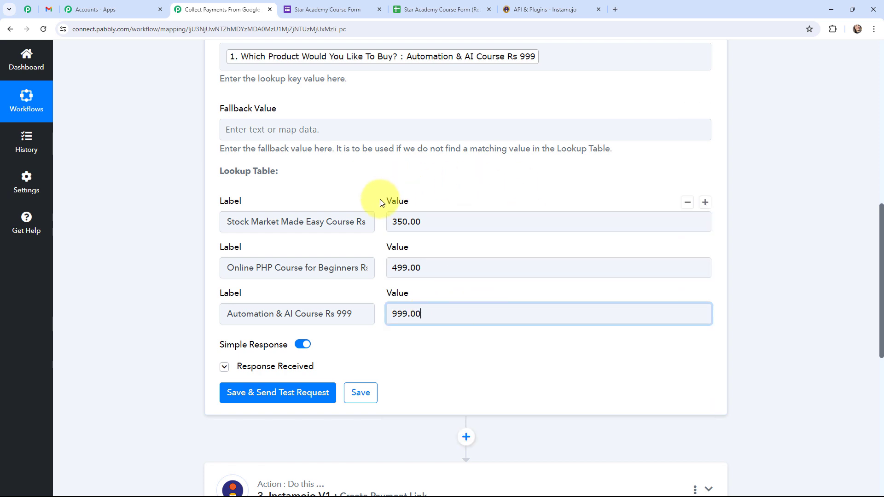
Retest the Lookup Table and confirm it now returns 999.00
click(276, 393)
scroll(409, 263, down, 1)
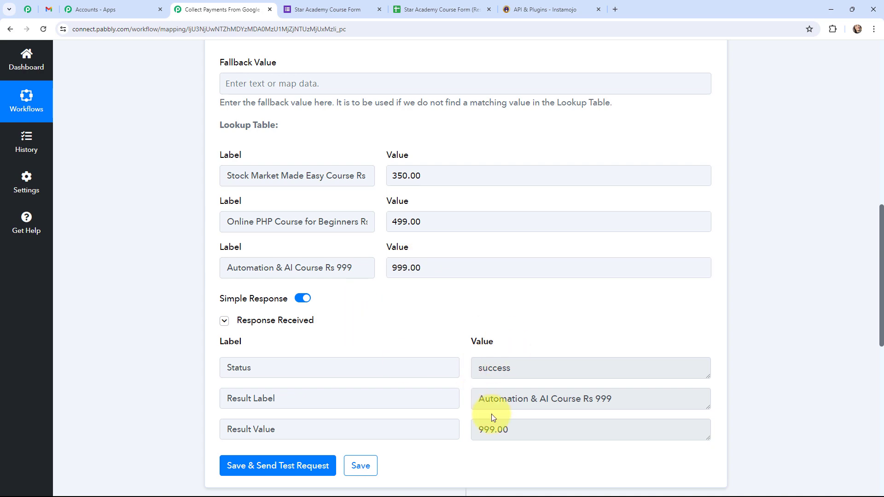
drag(479, 430, 537, 428)
click(537, 428)
scroll(444, 283, down, 6)
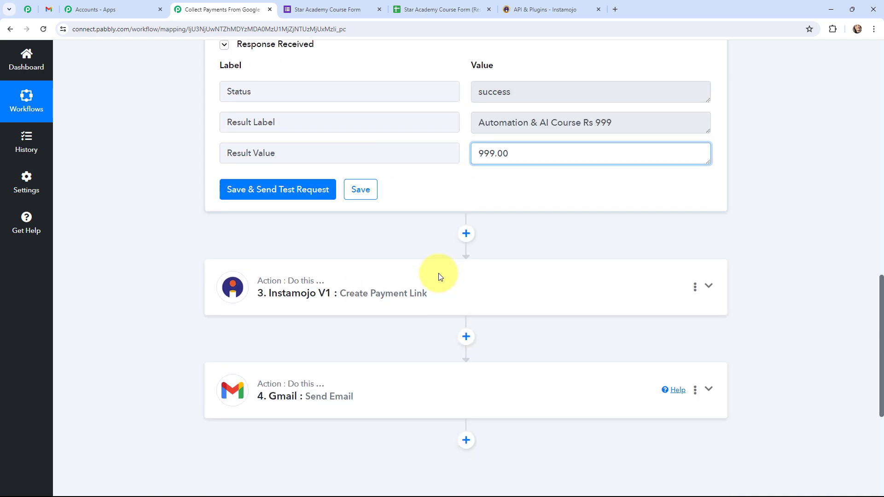
Map the Lookup Table Result Value into the Instamojo Amount field
click(351, 291)
click(228, 270)
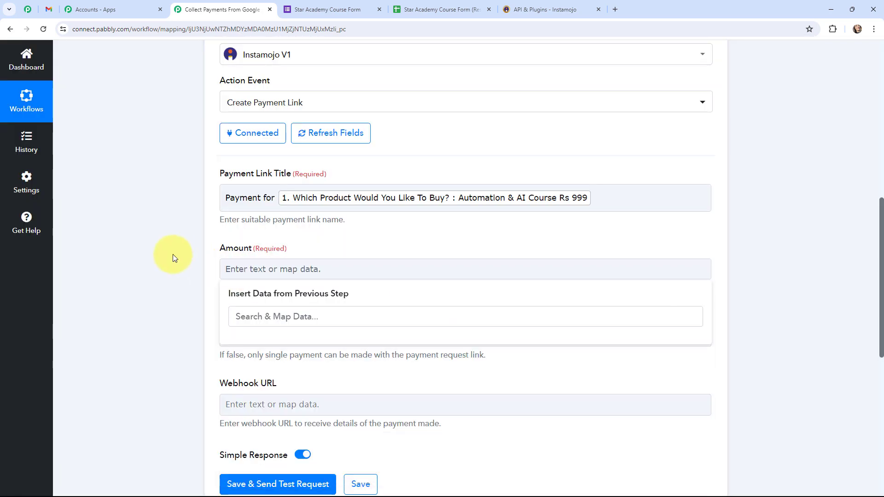
click(173, 257)
click(247, 269)
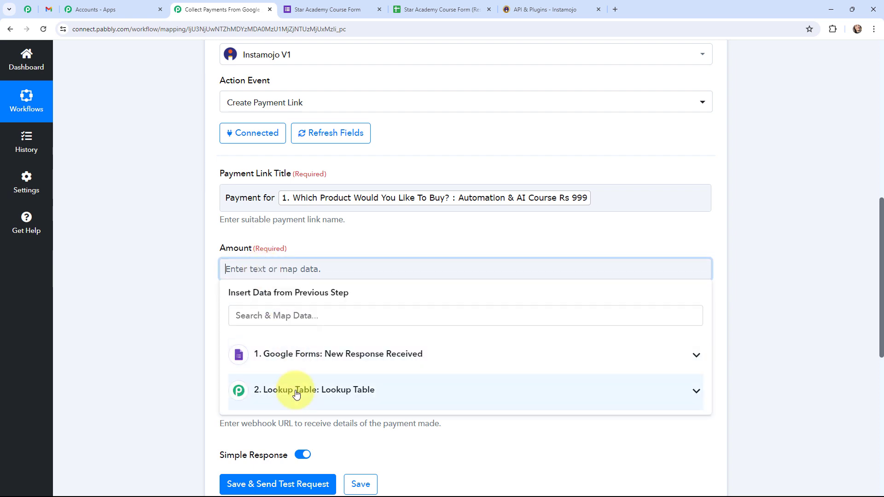
click(297, 394)
click(185, 285)
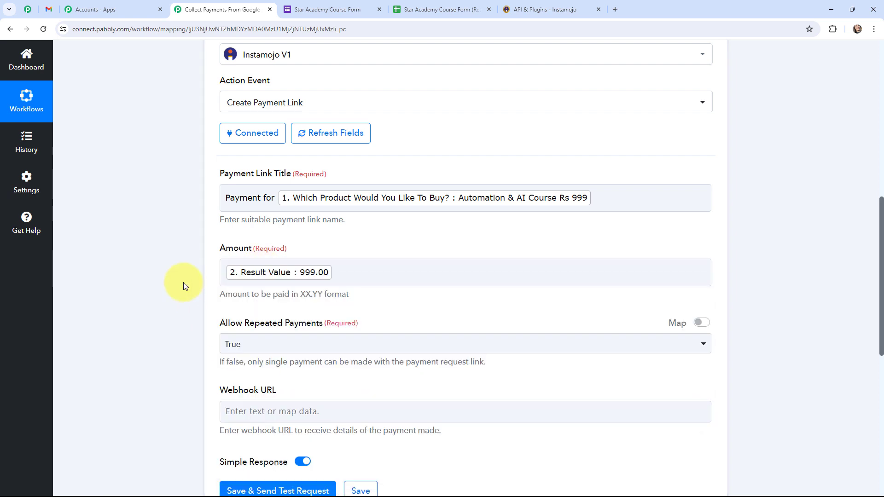
Set Allow Repeated Payments to False for the Instamojo payment link
scroll(183, 283, down, 1)
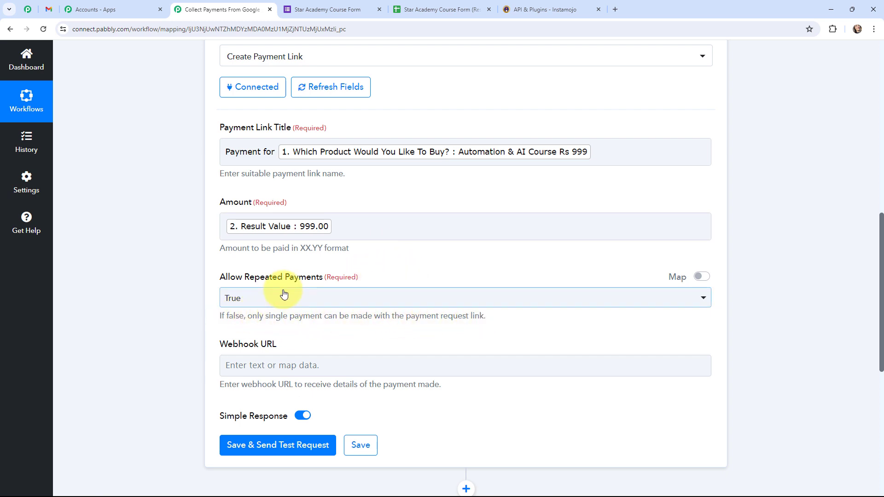
click(255, 297)
click(257, 371)
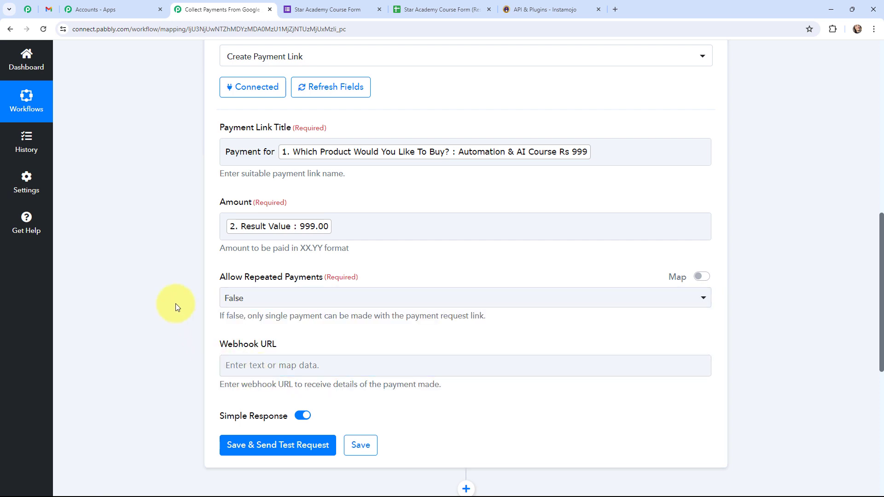
scroll(175, 303, down, 1)
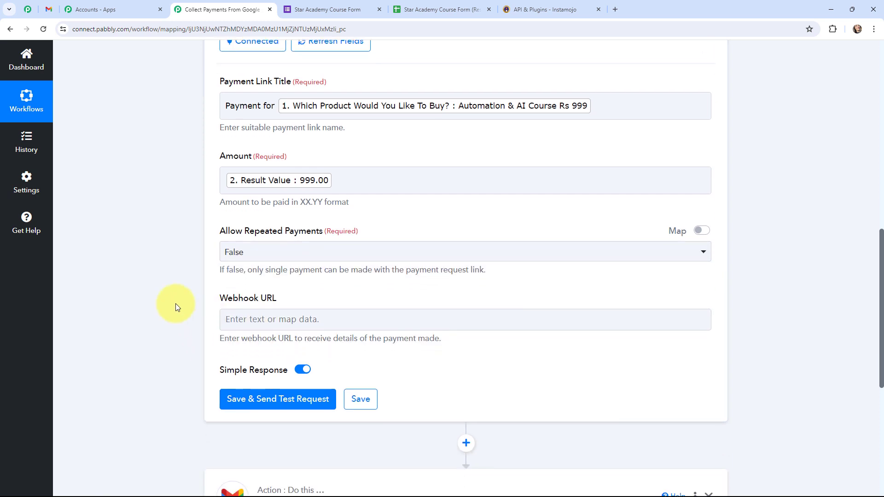
scroll(175, 303, up, 2)
scroll(176, 303, down, 2)
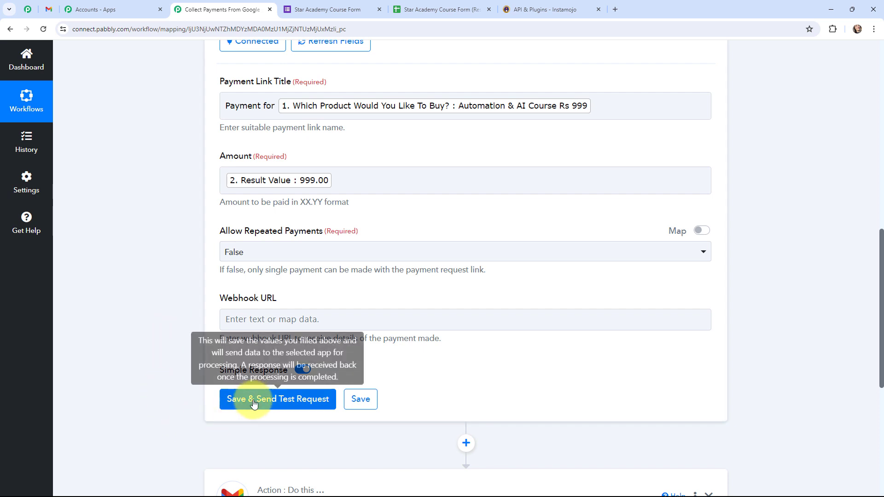
Test the Instamojo step and check the response's Success value and payment request ID
click(268, 401)
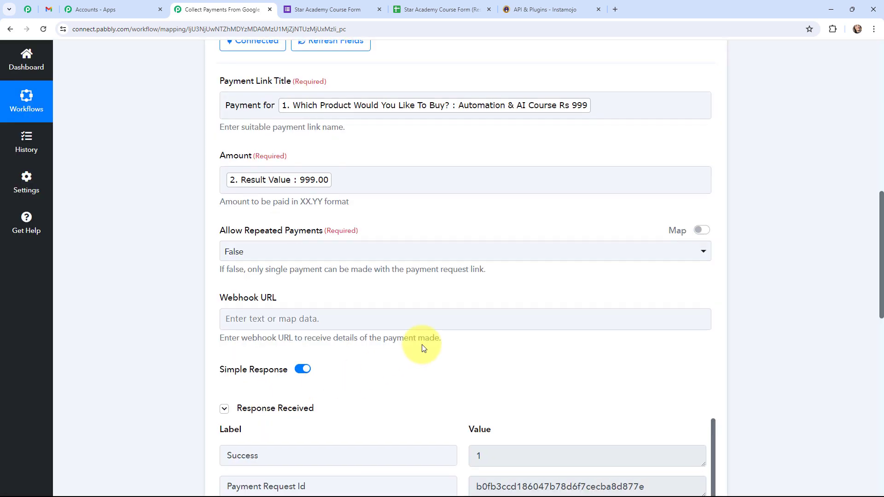
scroll(458, 262, down, 4)
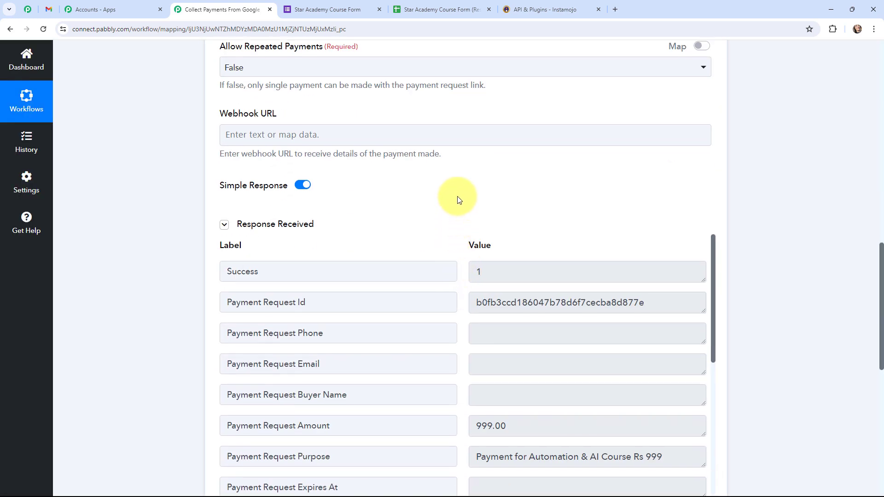
scroll(458, 233, down, 3)
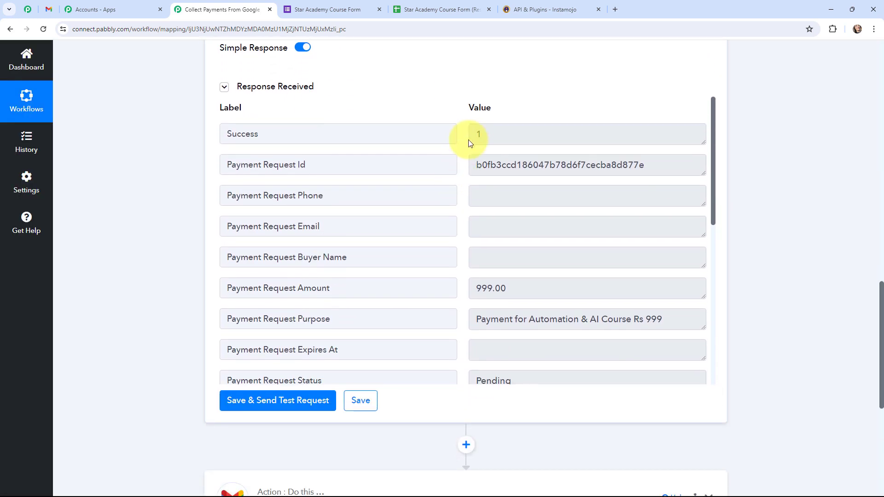
click(478, 132)
text(1)
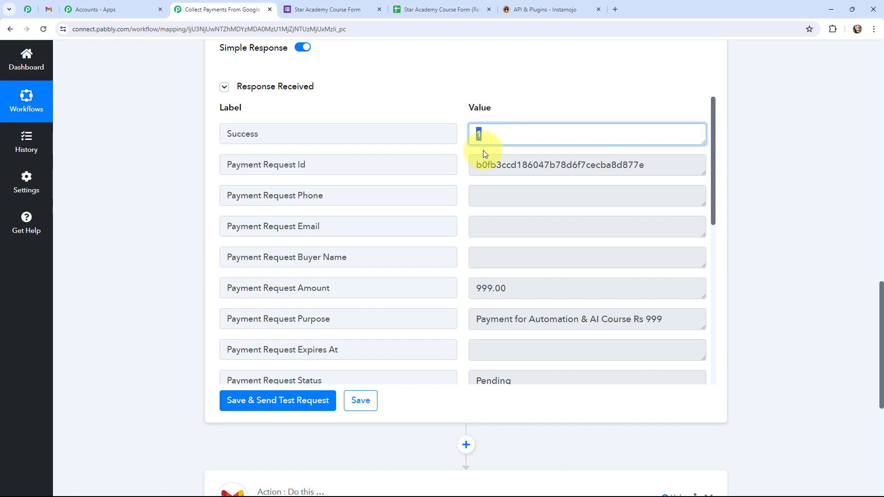
drag(477, 166, 664, 171)
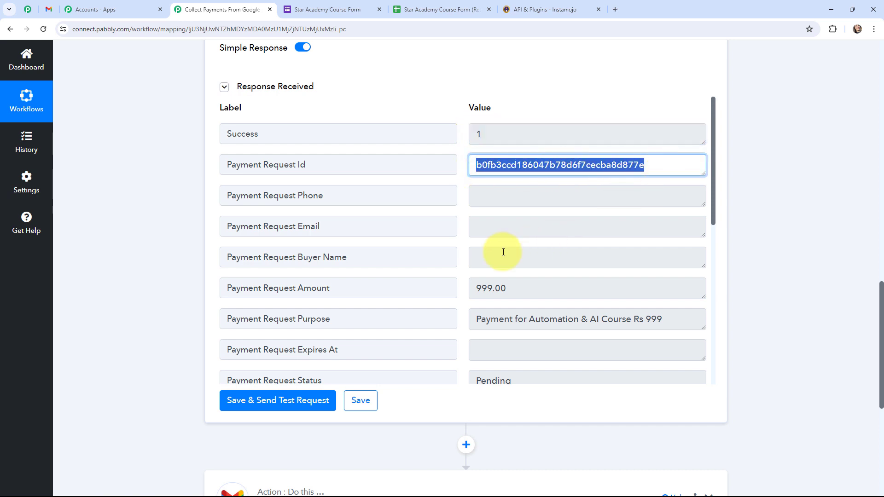
click(456, 250)
Review the returned payment purpose and its Pending status
scroll(456, 250, down, 1)
scroll(456, 249, down, 3)
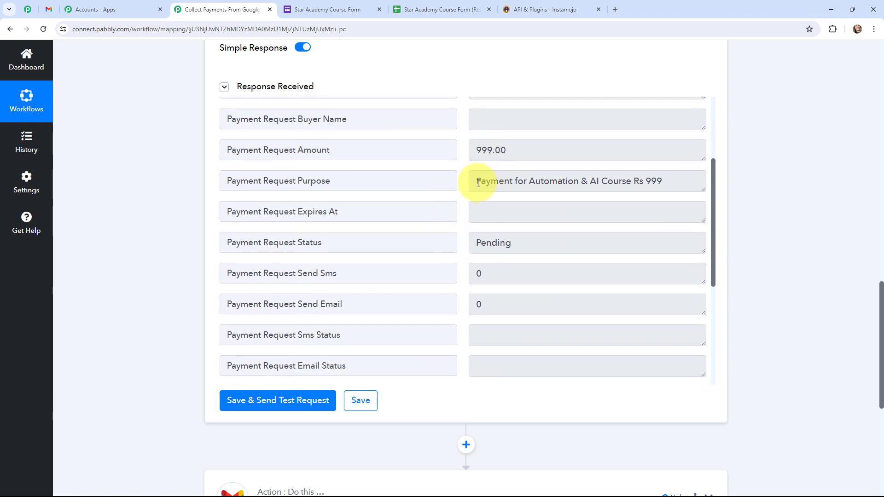
click(475, 182)
drag(476, 181, 666, 181)
click(459, 220)
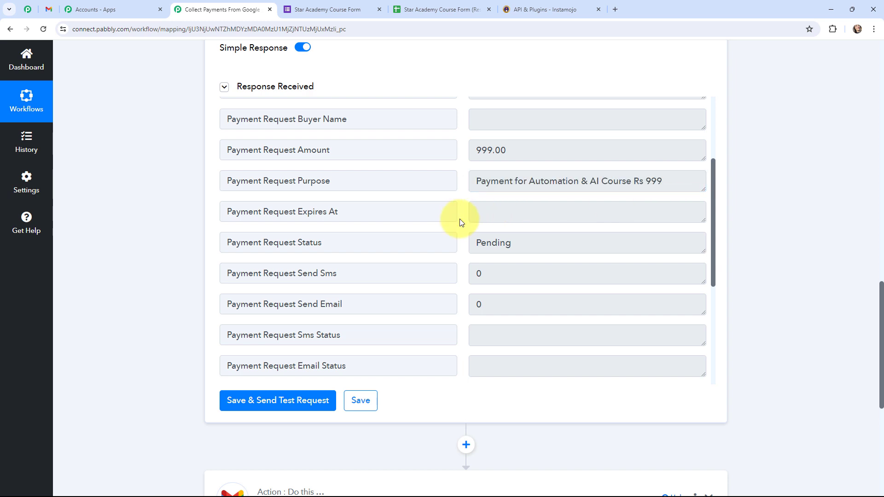
click(492, 242)
double_click(493, 244)
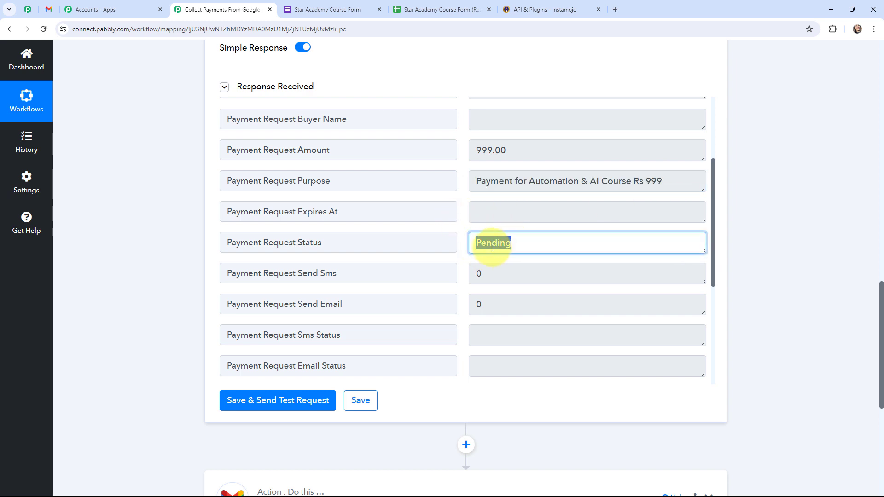
click(463, 242)
Load the returned Payment Request Longurl in a new tab to view the ₹999 payment page
scroll(463, 243, down, 2)
scroll(462, 243, down, 2)
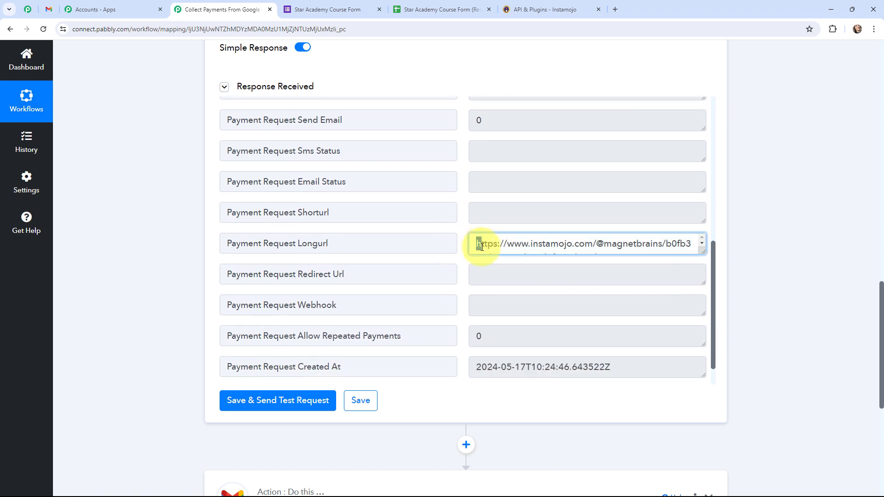
drag(477, 243, 626, 261)
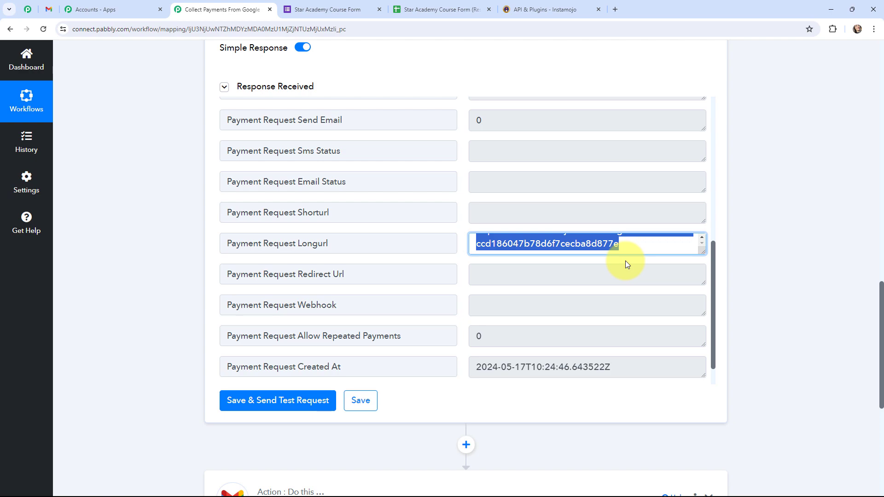
click(615, 10)
key(Return)
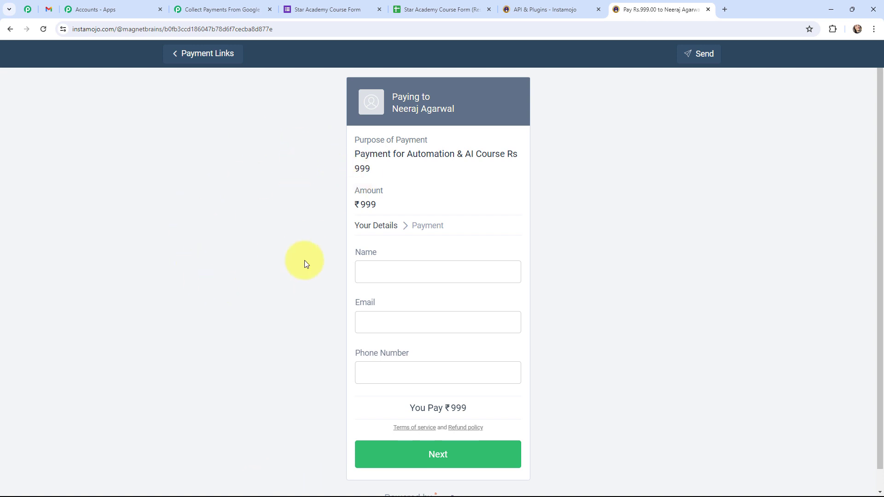
Back in the Pabbly workflow, expand the Gmail Send Email step
click(208, 9)
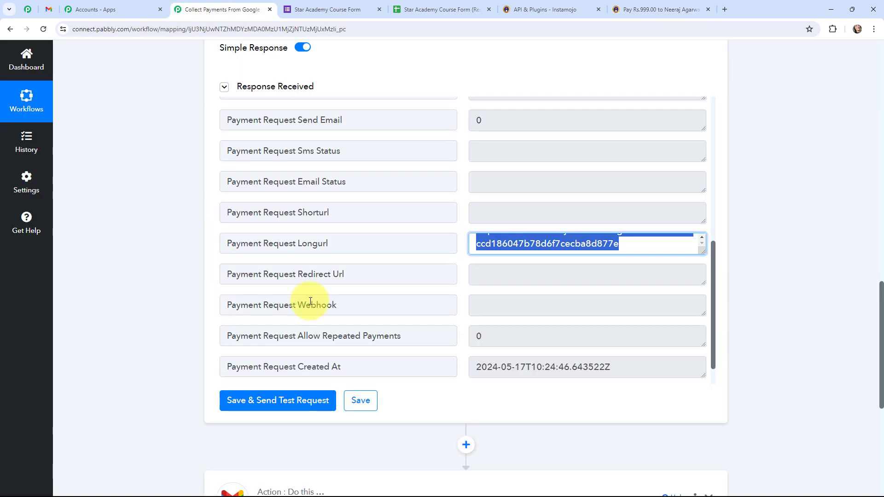
scroll(141, 242, up, 6)
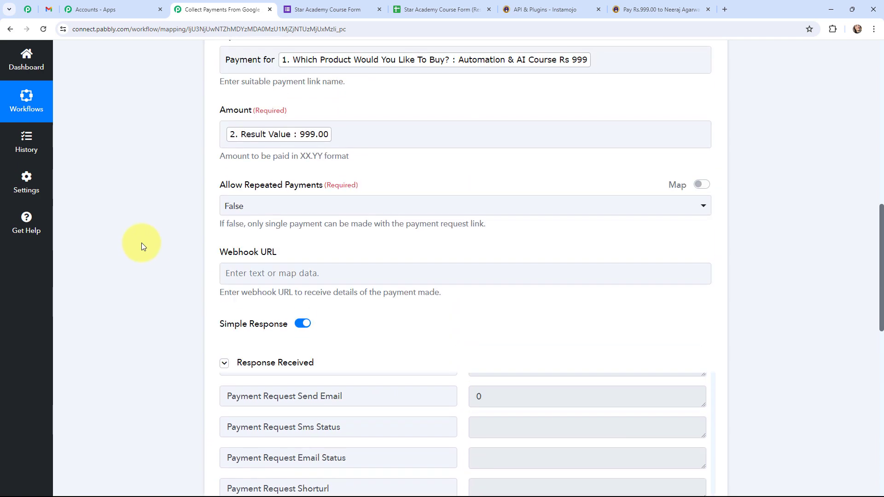
scroll(141, 242, down, 10)
click(278, 190)
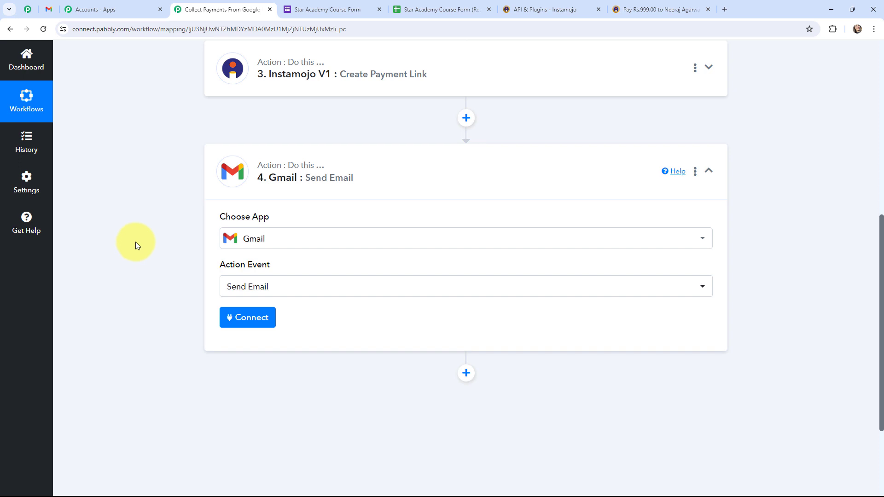
Connect a Google account to the Gmail step and allow Pabbly Connect access
click(235, 317)
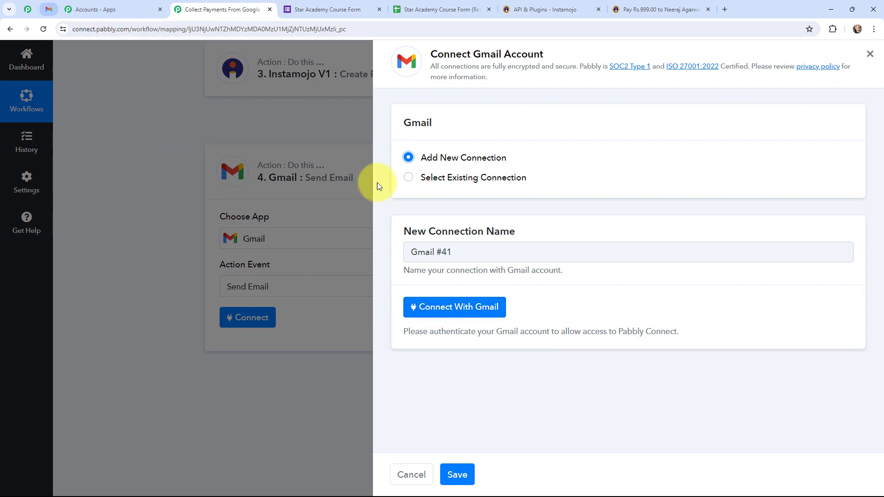
click(432, 305)
click(247, 98)
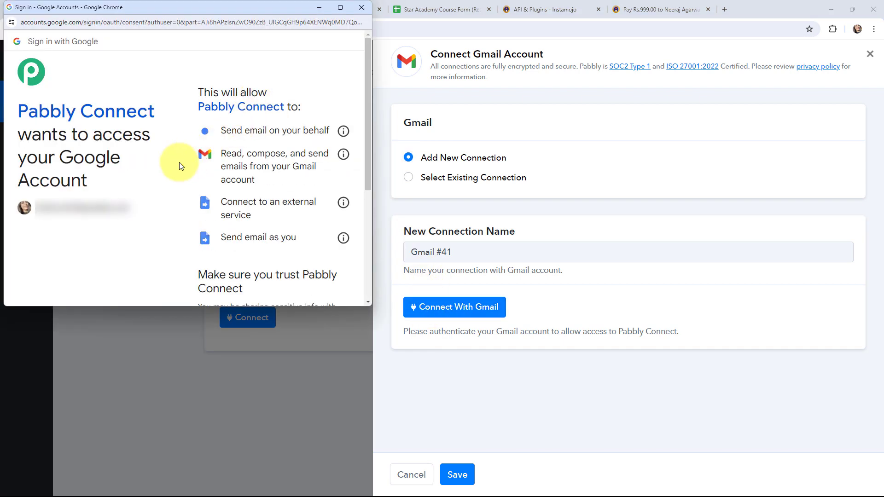
scroll(178, 162, down, 5)
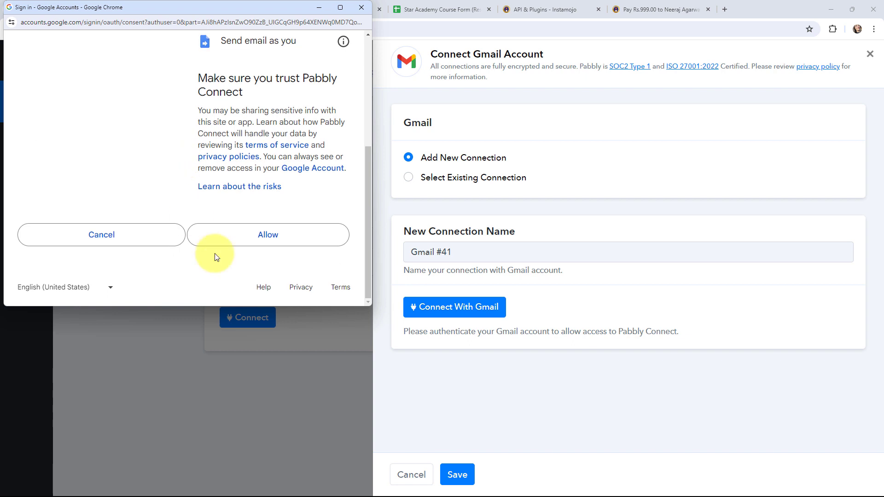
click(262, 236)
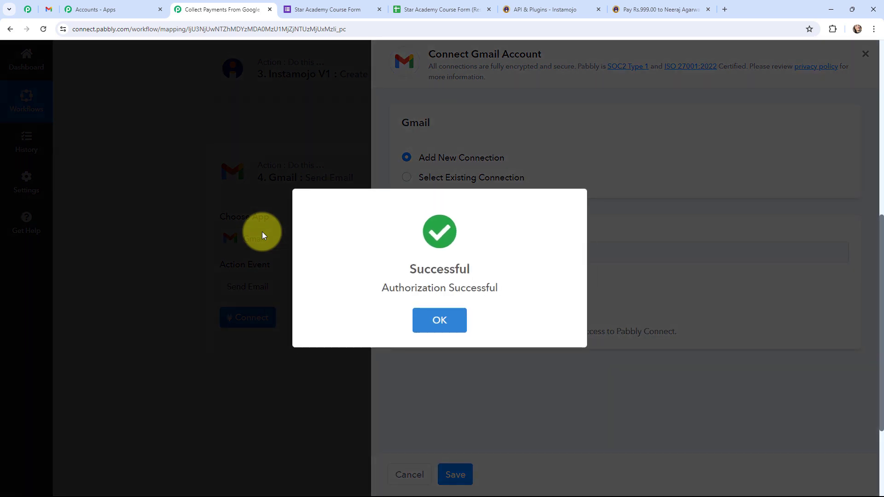
click(438, 319)
scroll(140, 193, down, 2)
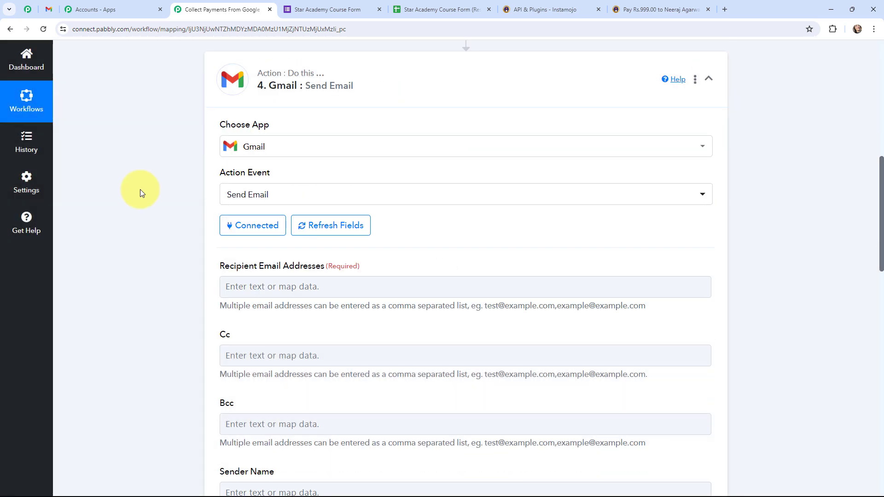
Map the Google Forms E-mail answer as the recipient address
scroll(140, 189, down, 2)
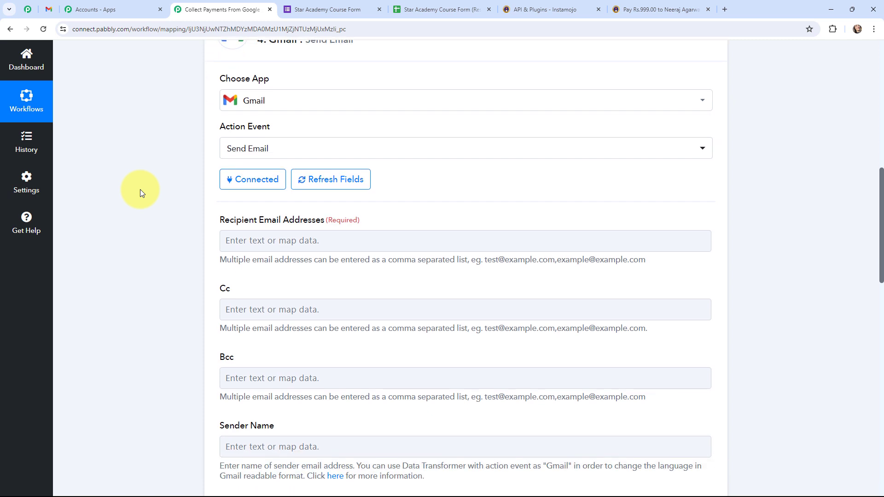
click(237, 193)
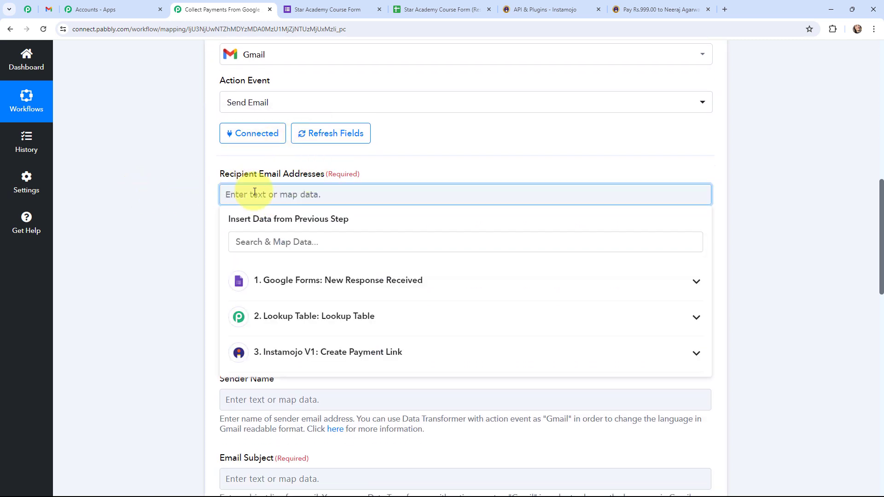
click(332, 278)
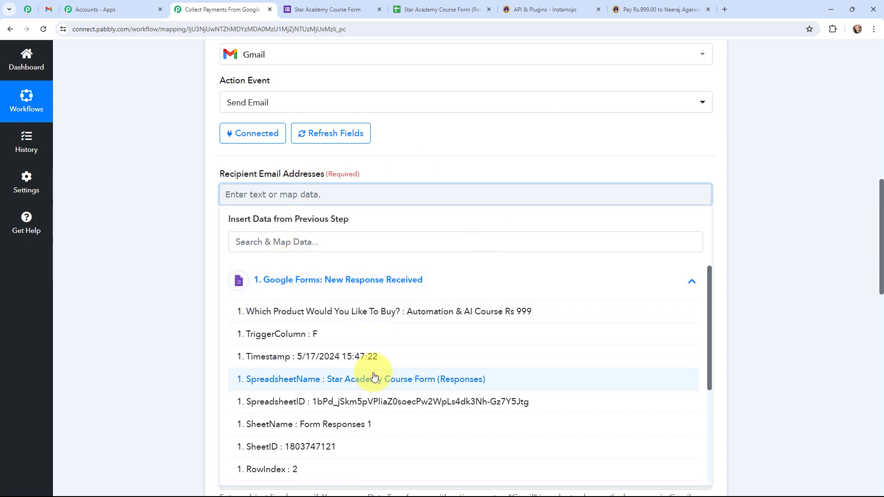
scroll(370, 375, down, 3)
click(372, 401)
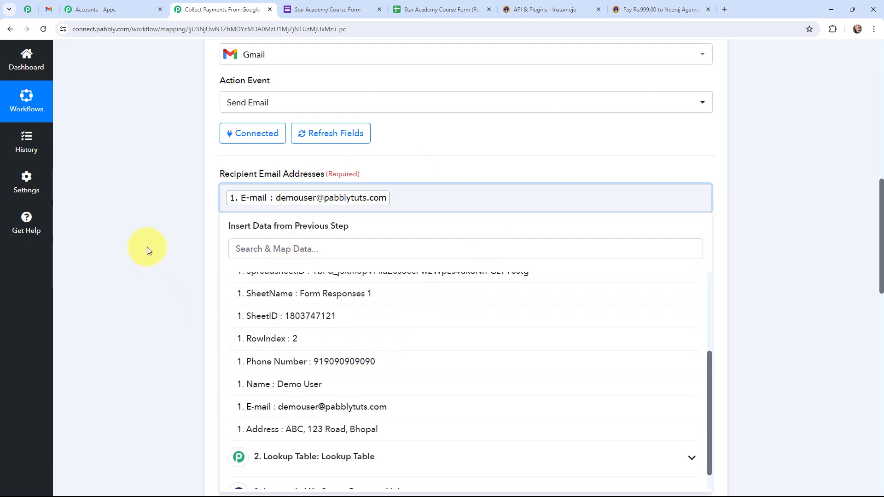
click(148, 247)
scroll(147, 249, down, 5)
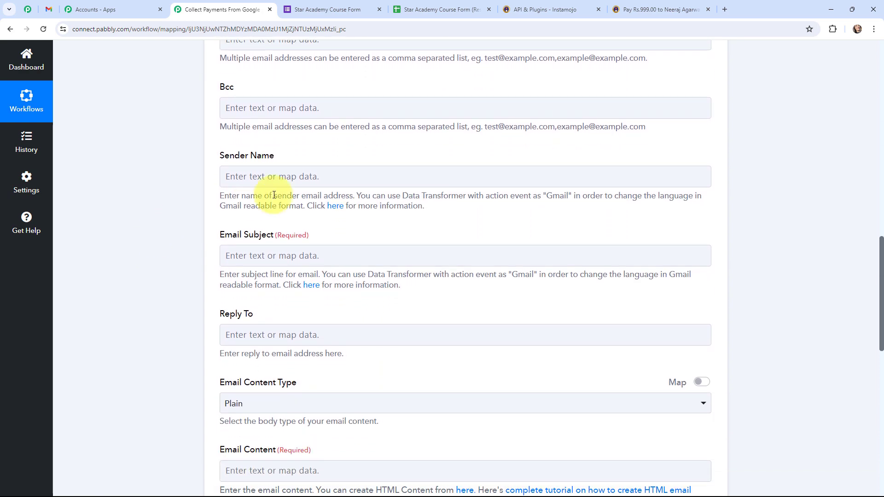
Set the sender name to 'Star Academy'
click(300, 175)
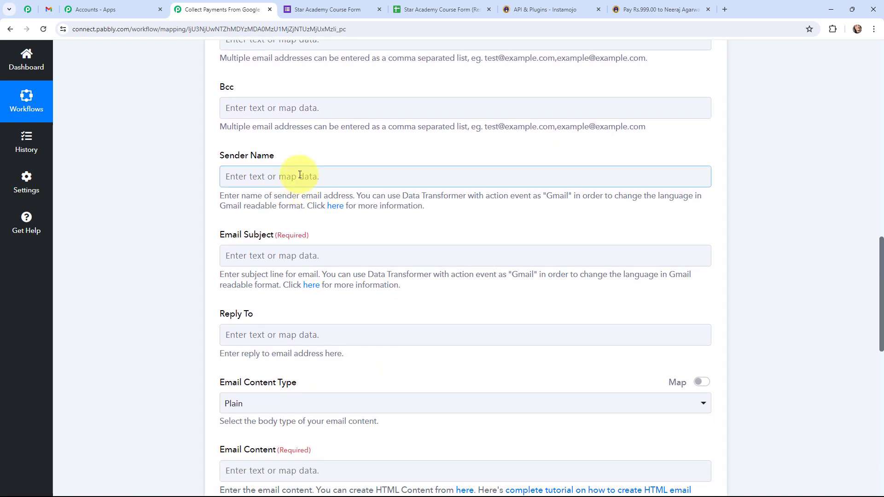
text(S)
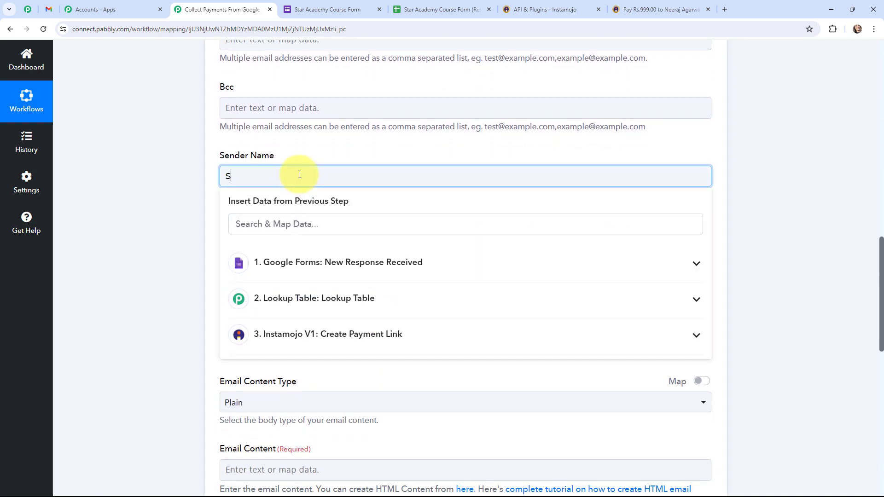
text(tar Academy)
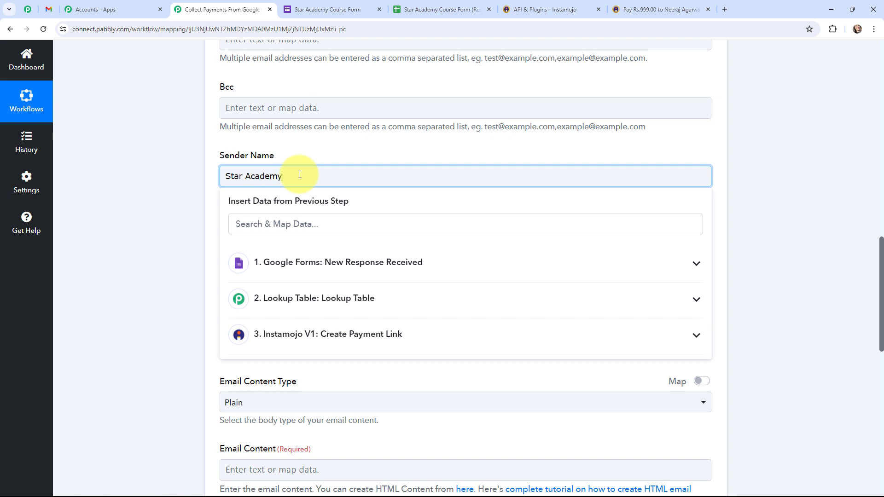
click(186, 175)
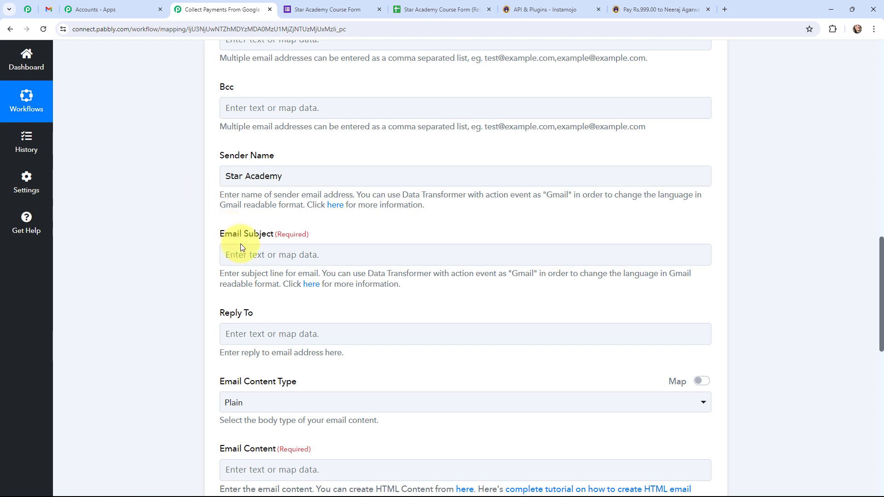
Set the email subject to 'Payment Link for' followed by the form's 'Which Product' answer
click(247, 256)
click(247, 255)
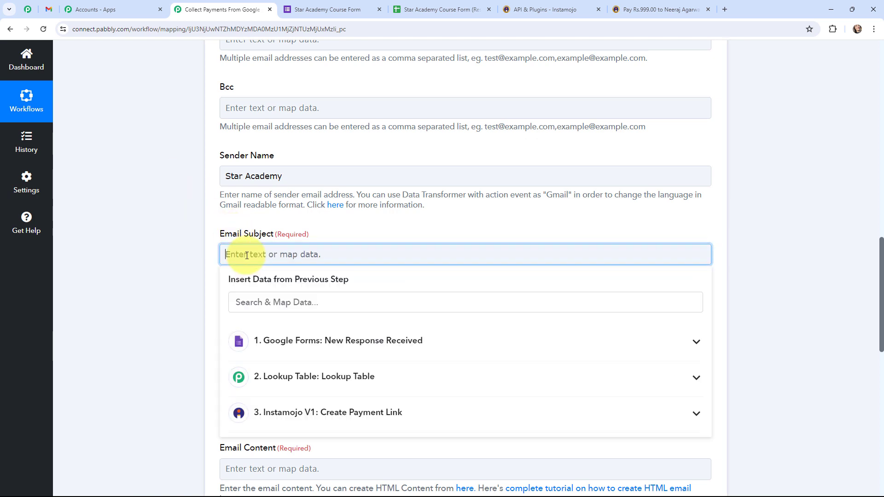
text(Payment Link for)
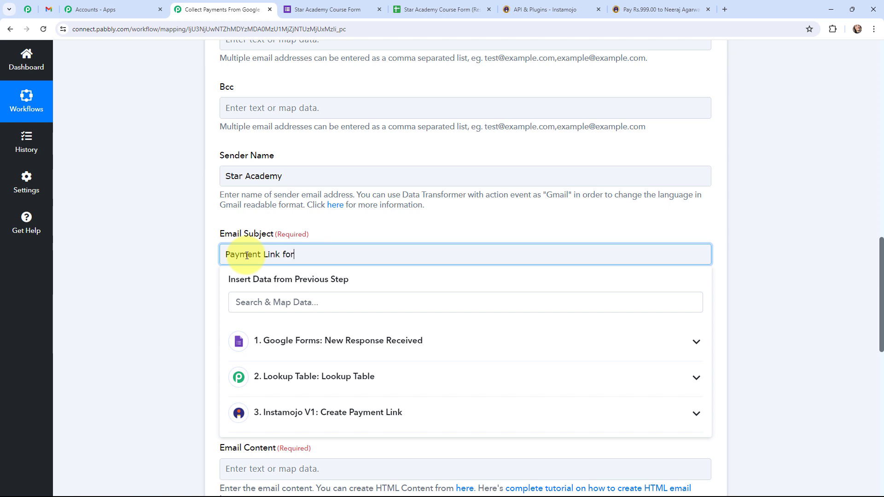
click(292, 339)
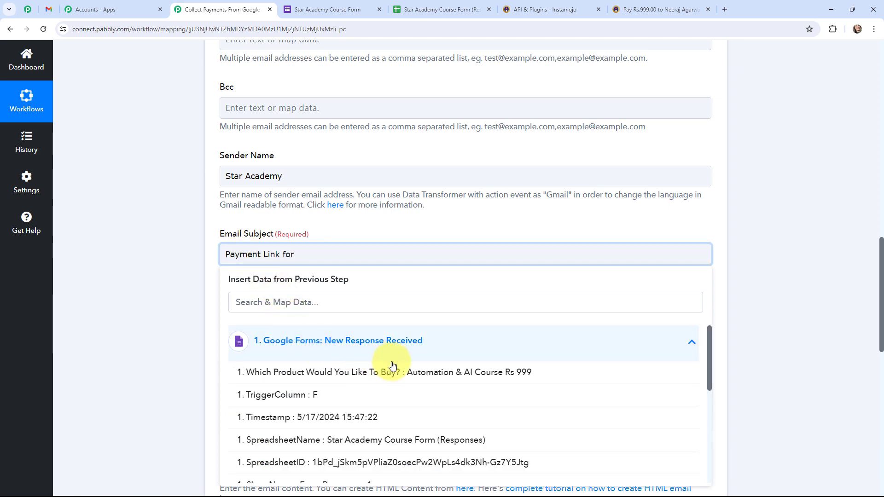
click(432, 371)
click(177, 261)
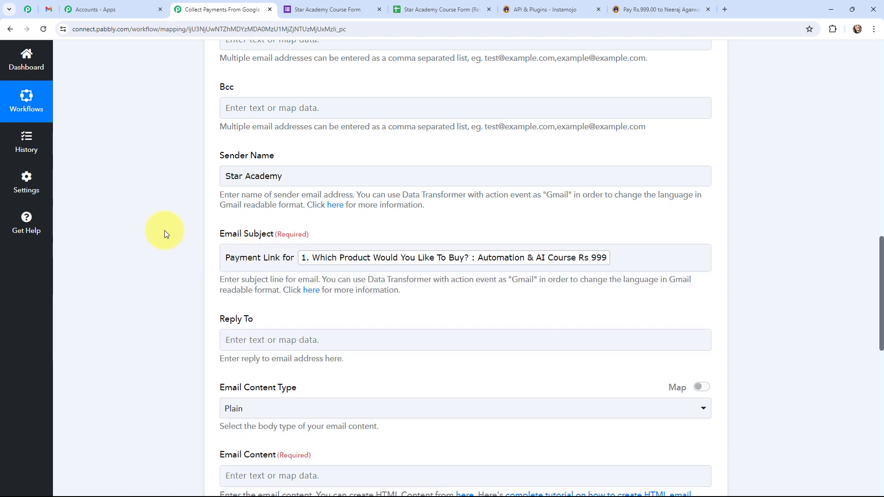
scroll(164, 230, down, 1)
scroll(165, 230, down, 1)
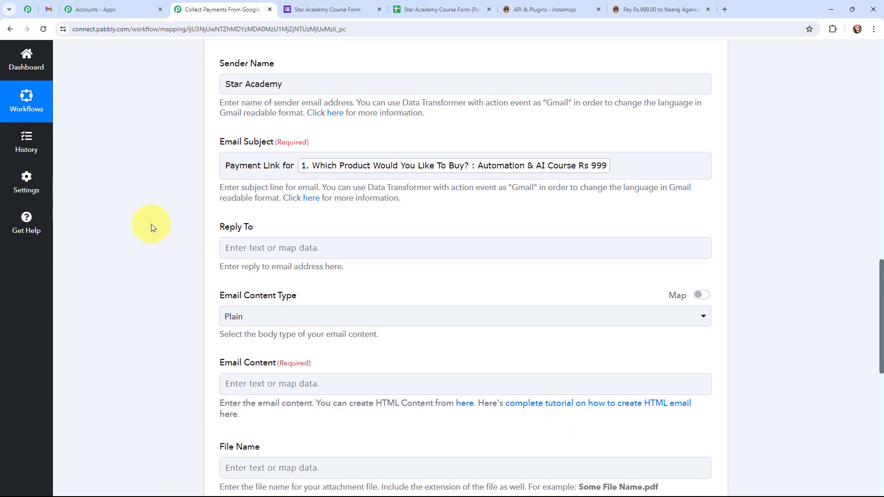
scroll(151, 224, down, 2)
scroll(151, 224, down, 1)
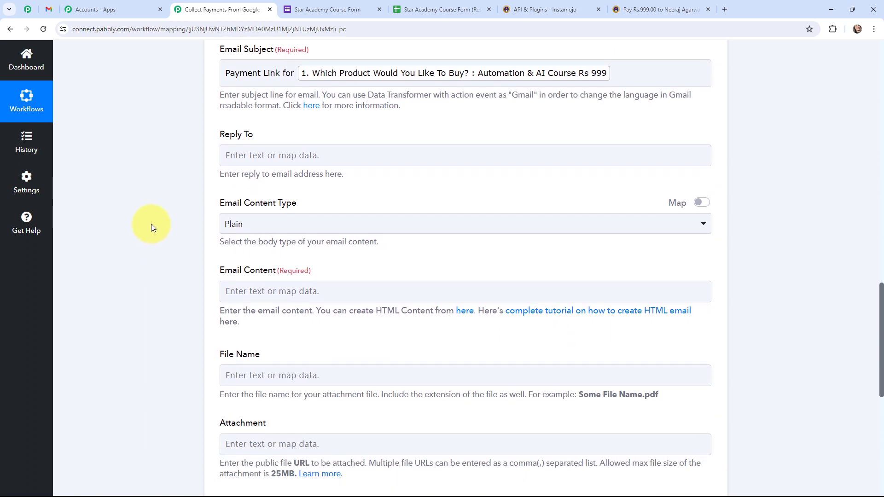
Insert the respondent's Google Forms Name after 'Hello' in the email content
click(257, 246)
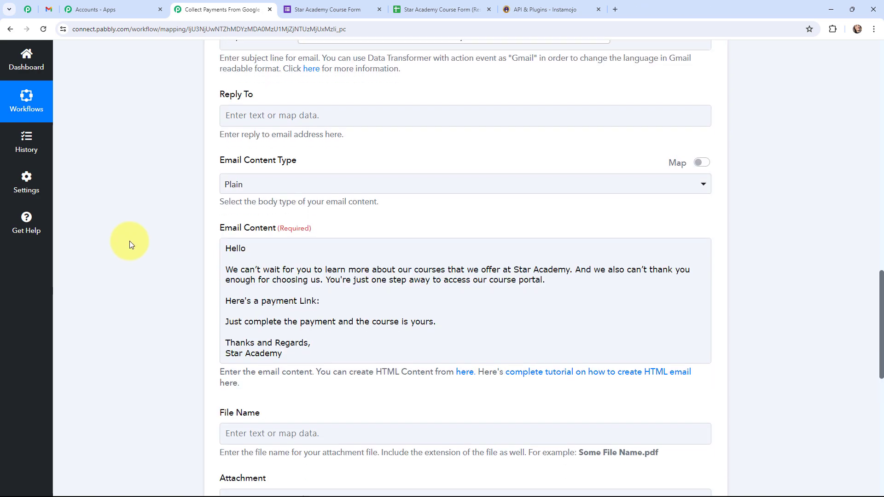
scroll(129, 241, down, 1)
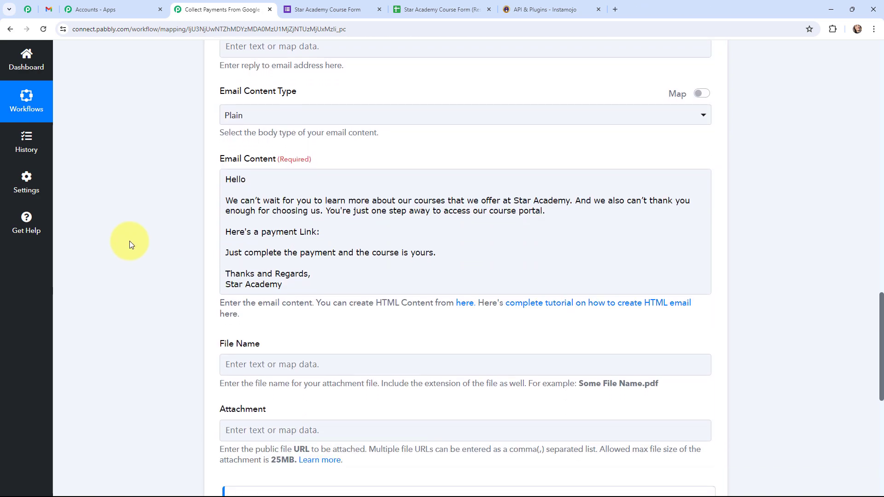
click(259, 180)
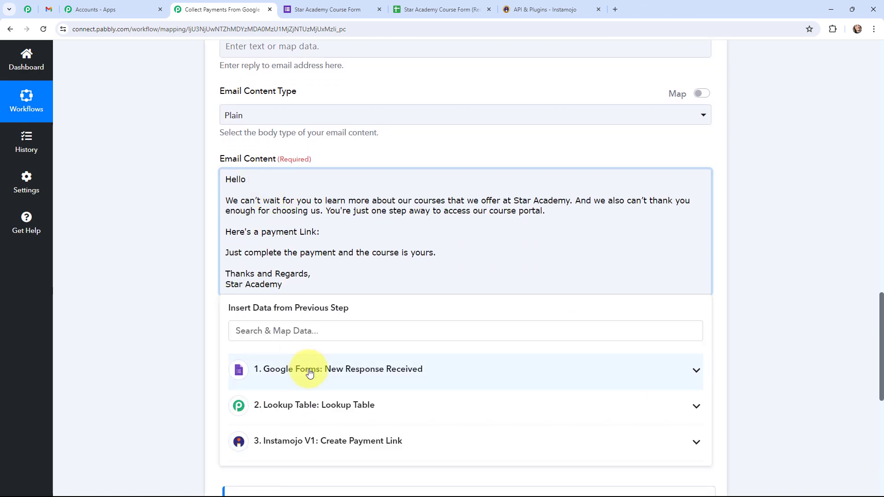
click(373, 369)
scroll(346, 395, down, 3)
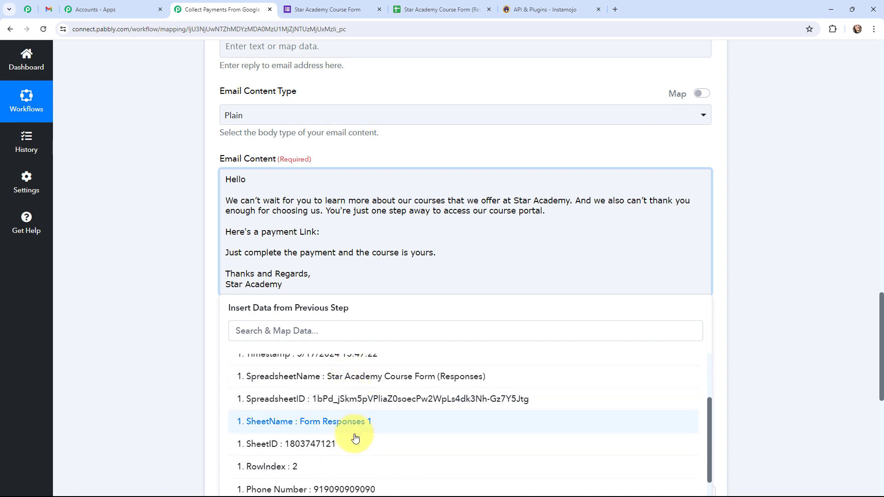
click(348, 463)
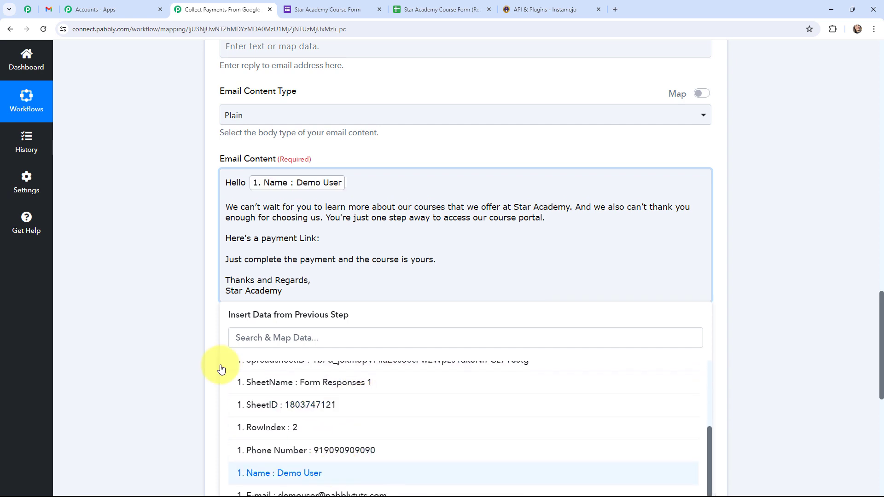
click(152, 277)
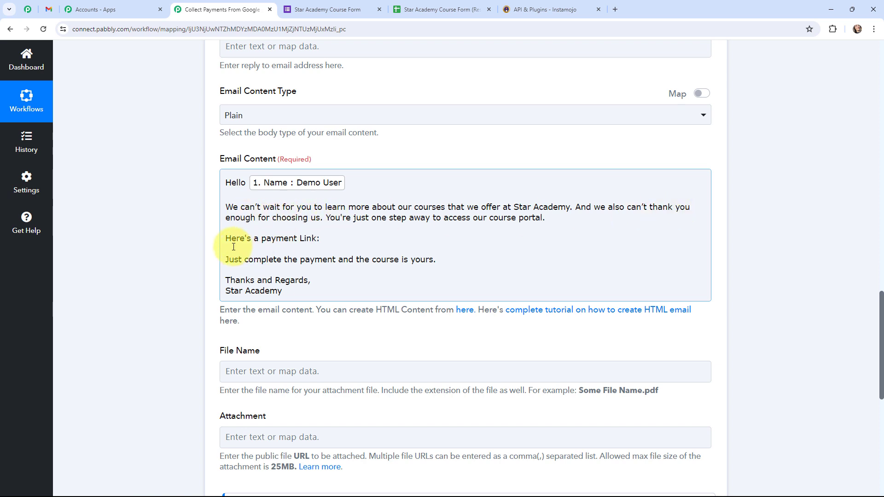
Insert the Instamojo Payment Request Longurl after 'Here's a payment Link:' in the email
click(333, 239)
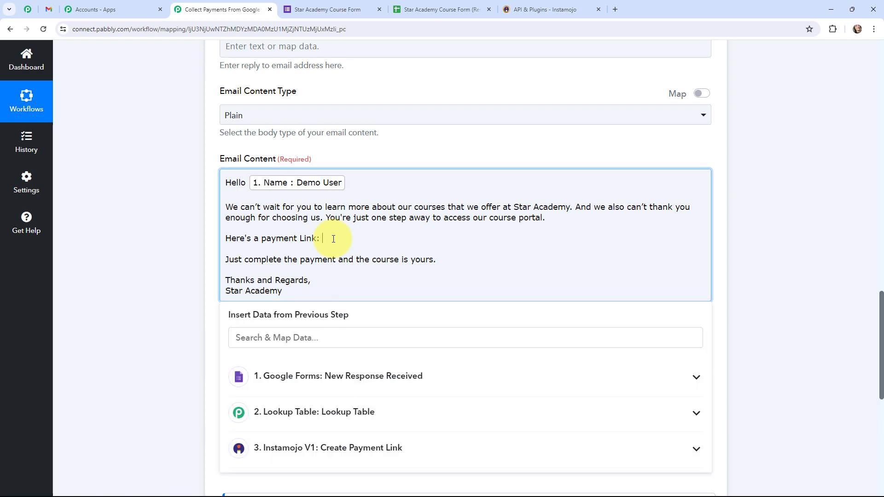
click(338, 447)
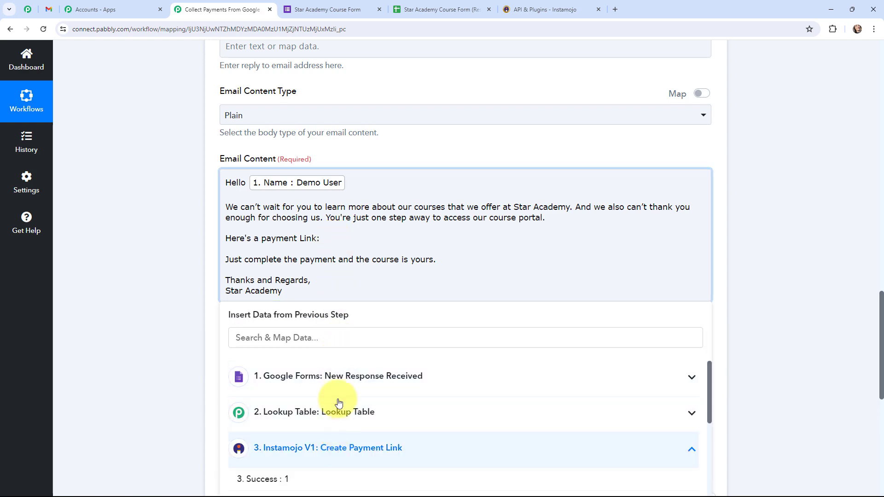
scroll(345, 368, down, 6)
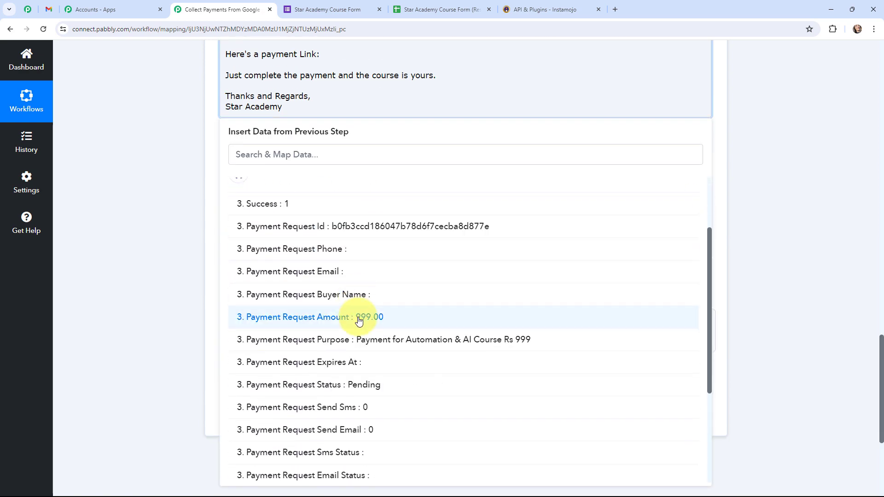
scroll(359, 321, down, 5)
click(395, 358)
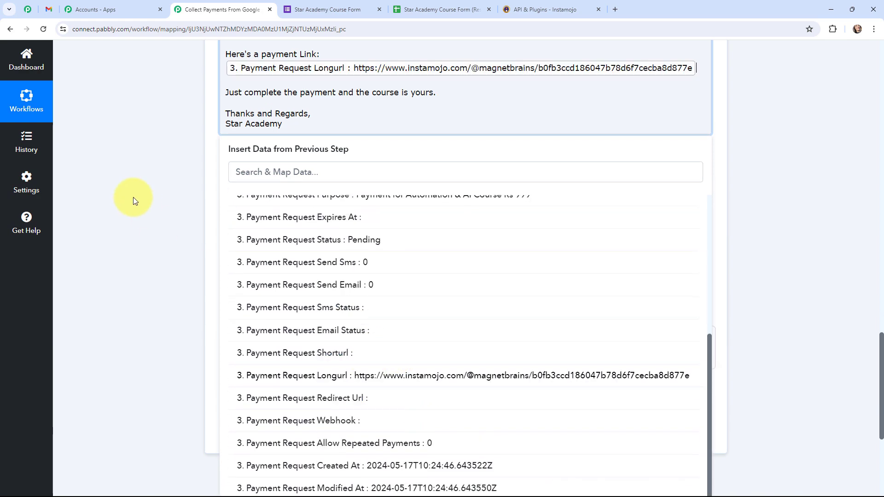
click(133, 197)
scroll(136, 203, up, 4)
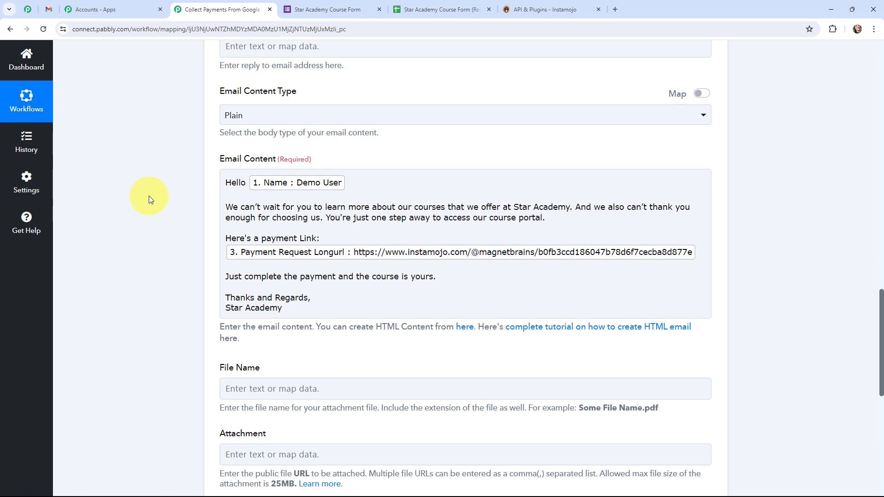
Send a test email, check its name greeting in Gmail, and open the ₹999 Instamojo link
scroll(149, 195, down, 6)
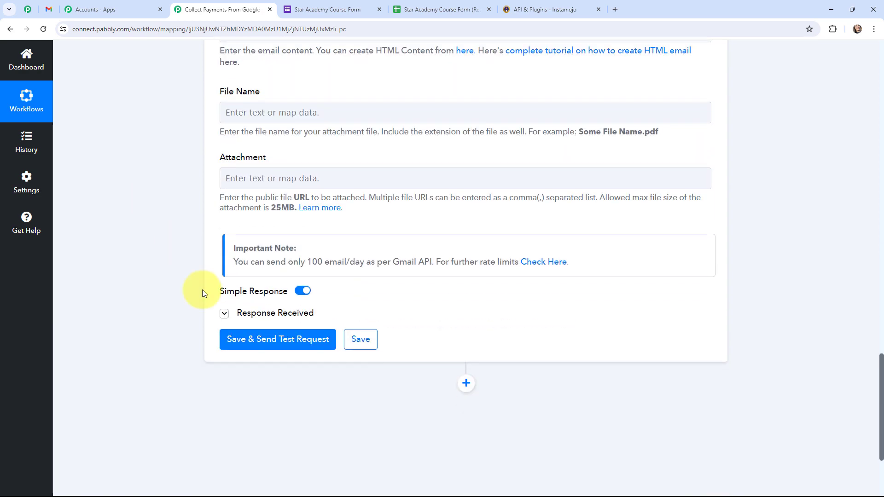
click(277, 340)
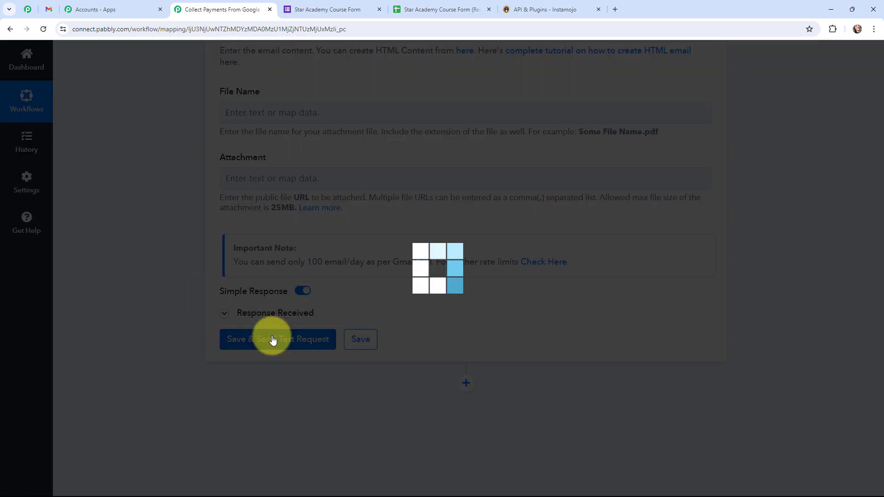
scroll(462, 318, down, 1)
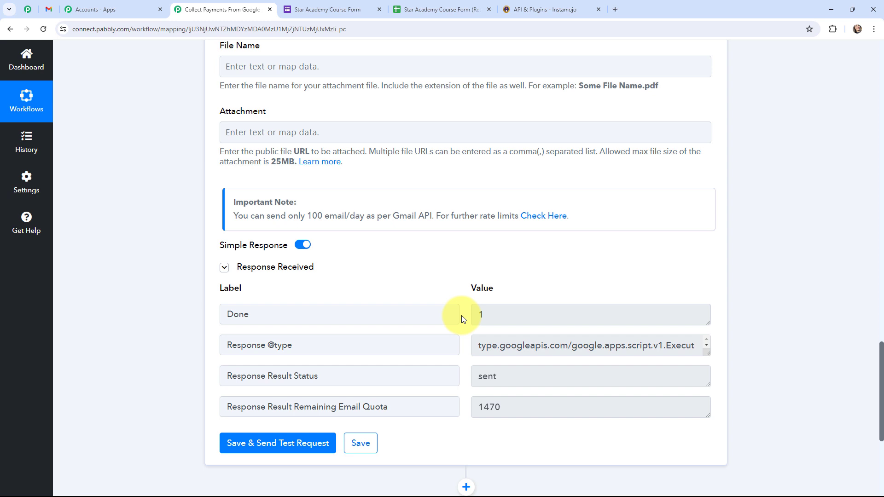
click(55, 5)
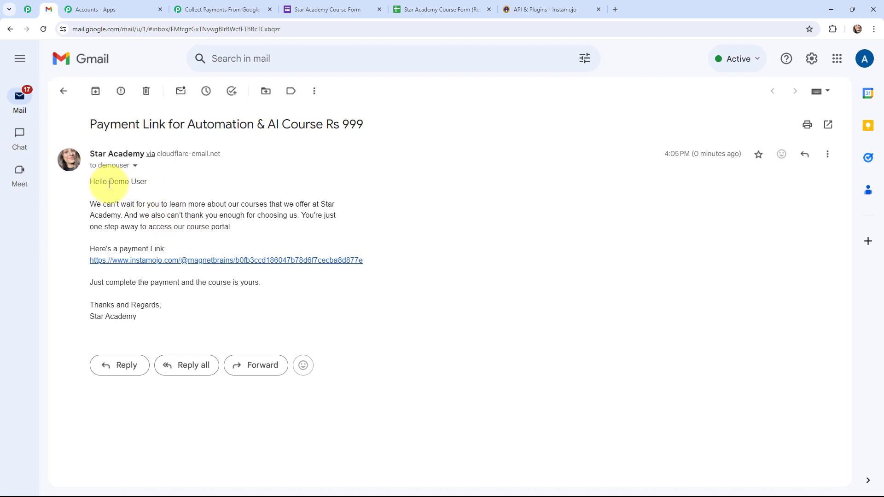
drag(109, 183, 147, 182)
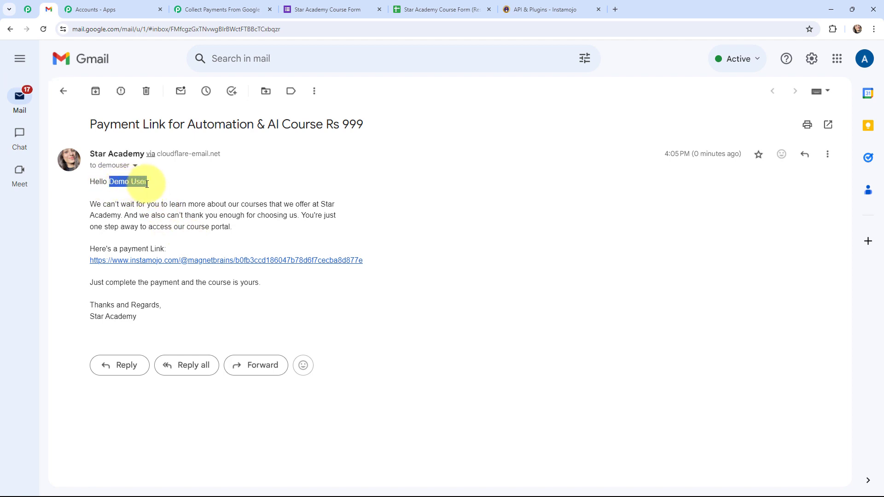
click(162, 261)
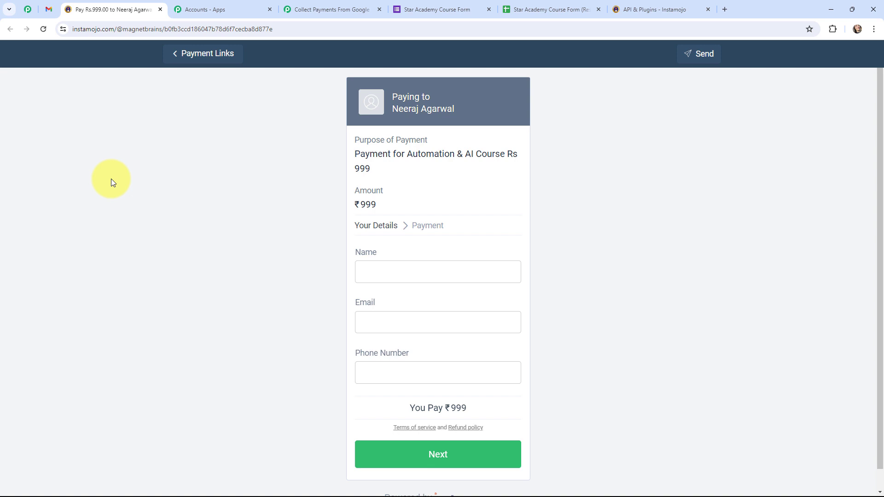
Switch from the Instamojo payment tab back to the Pabbly Connect workflow tab
key(ctrl+Tab)
key(ctrl+Tab)
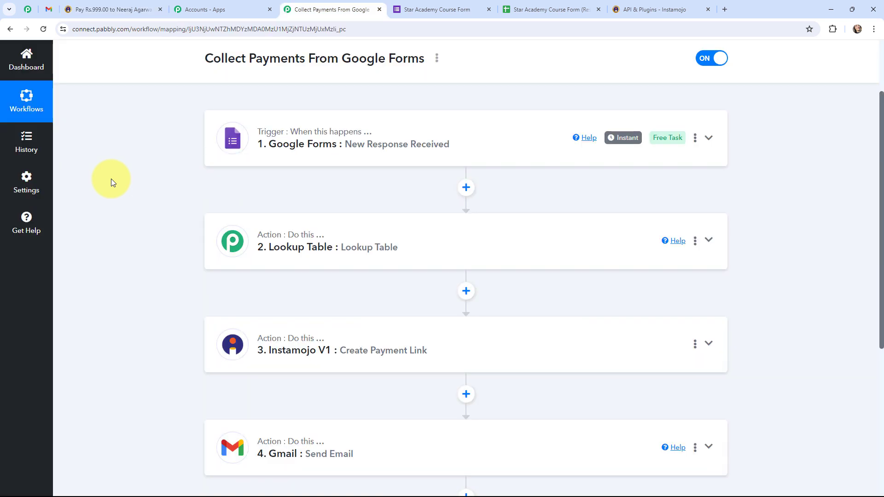